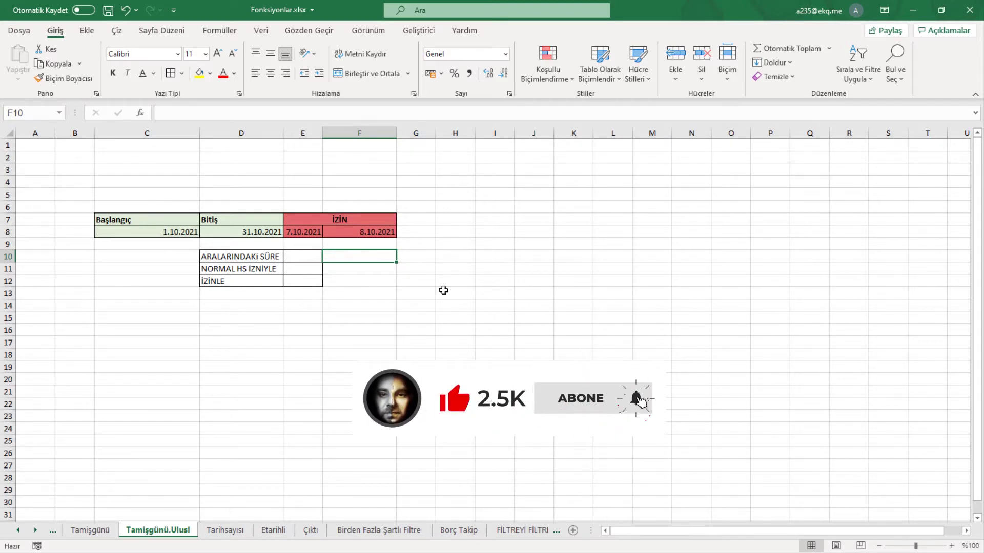
- Inspect the finished E12 leave formula on the Tamişgünü sheet, then return to Tamişgünü.Ulusl
left_click(90, 529)
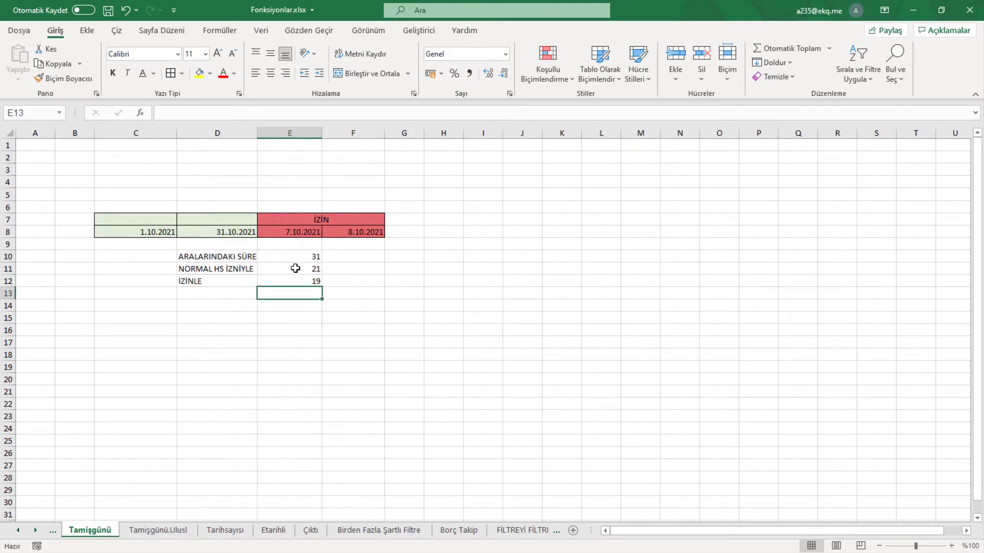
left_click(287, 281)
double_click(288, 281)
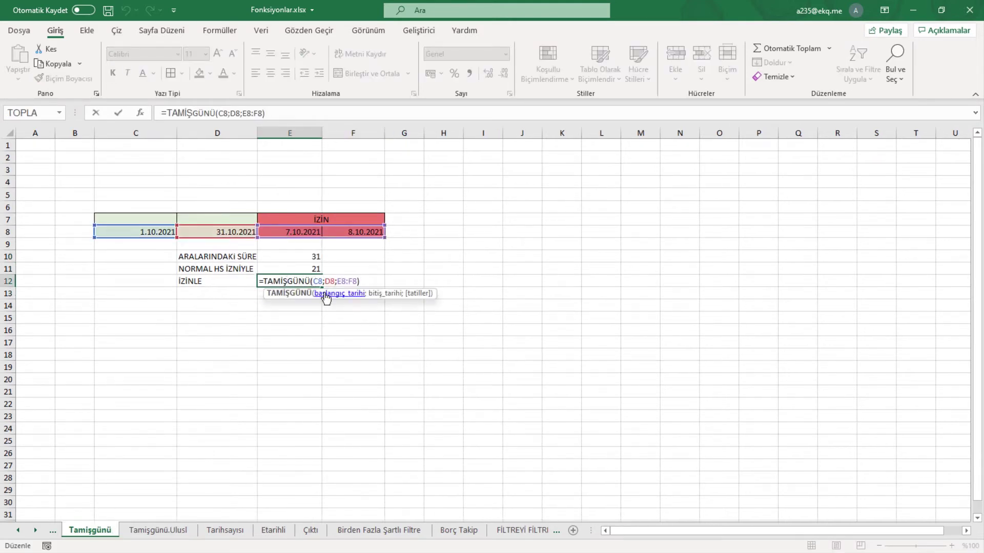
left_click(330, 293)
left_click(373, 294)
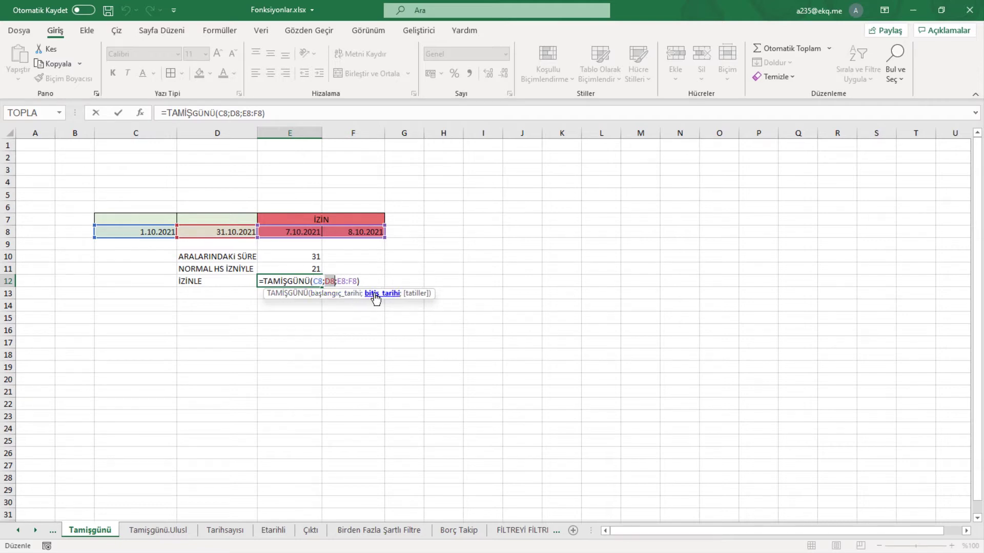
left_click(417, 294)
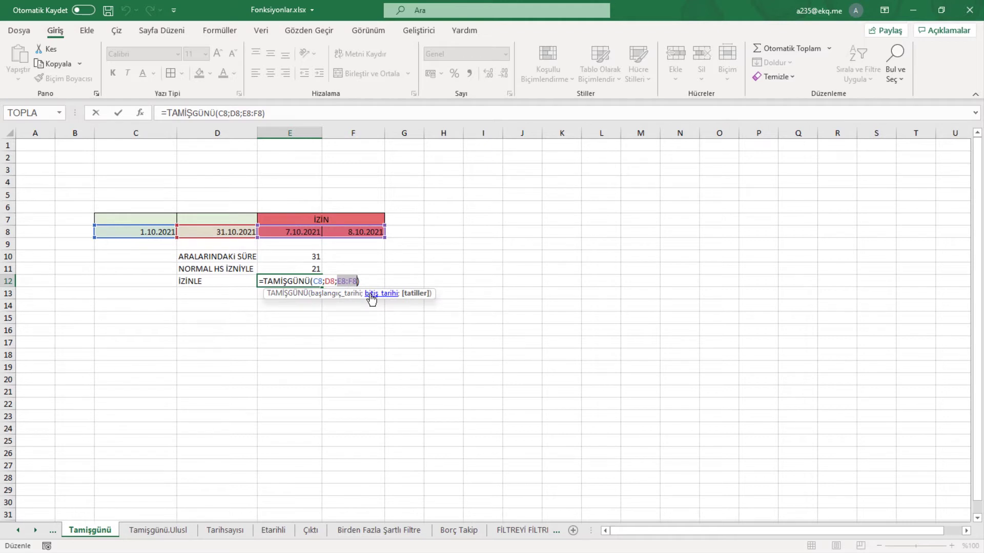
key("Return")
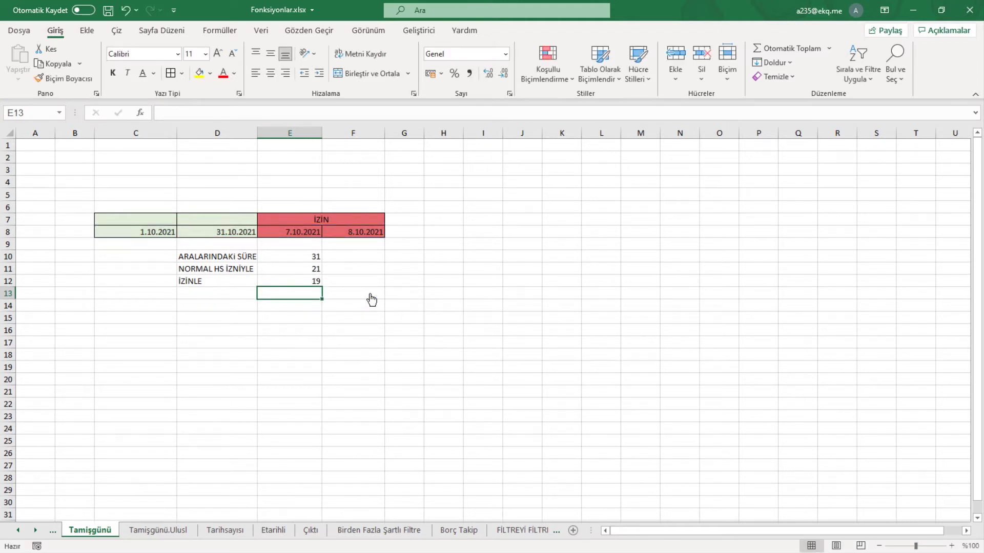
left_click(155, 530)
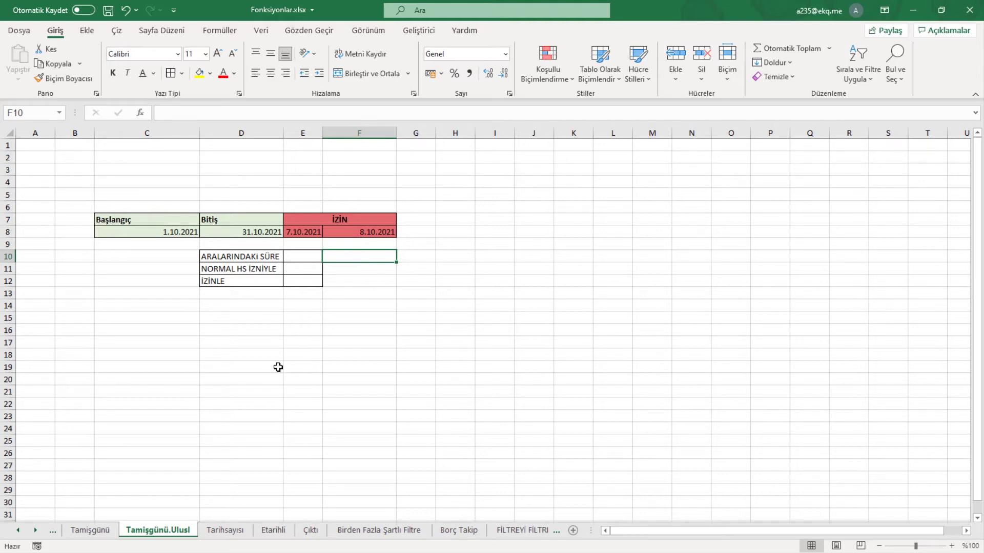
- Enter =D8-C8 in E10 to get the difference between end and start dates
left_click(261, 259)
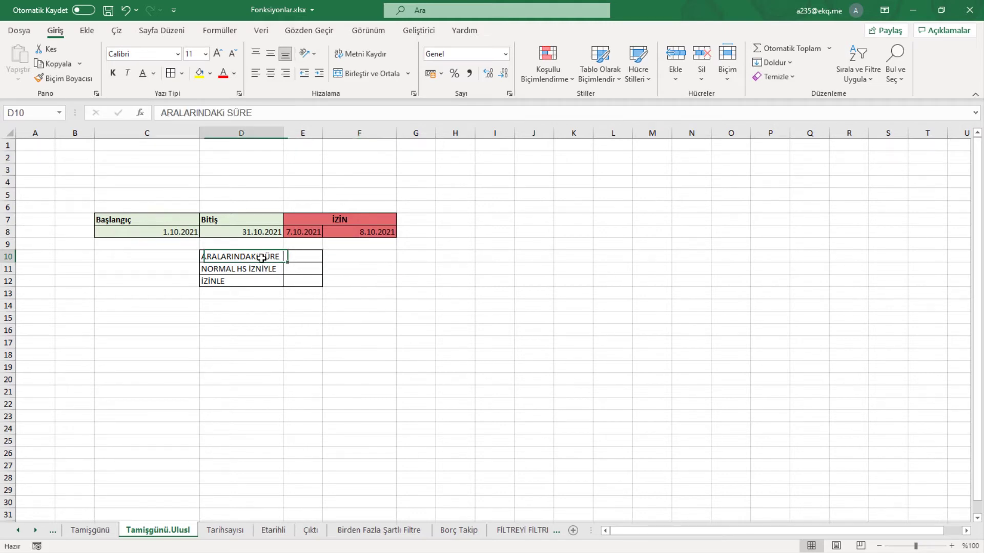
left_click(291, 257)
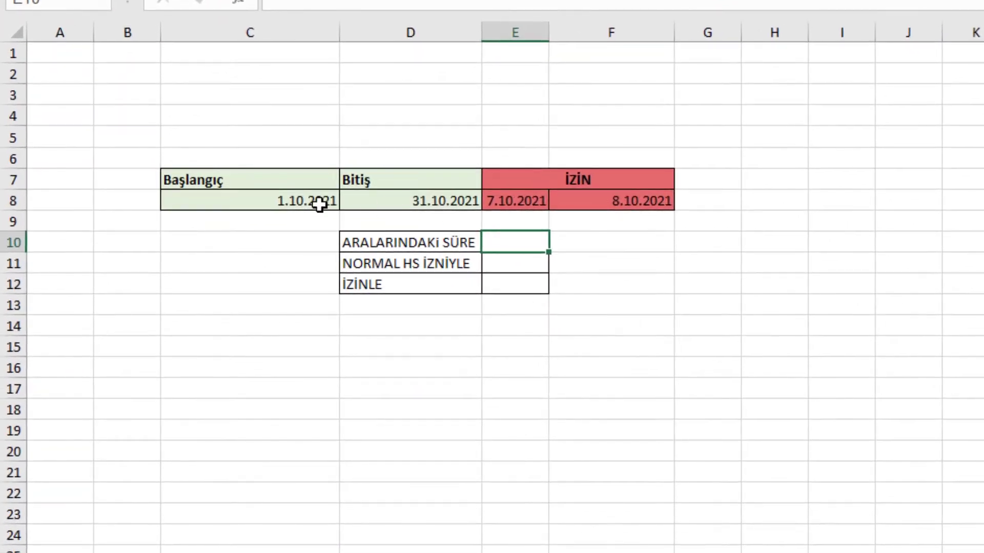
left_click(188, 234)
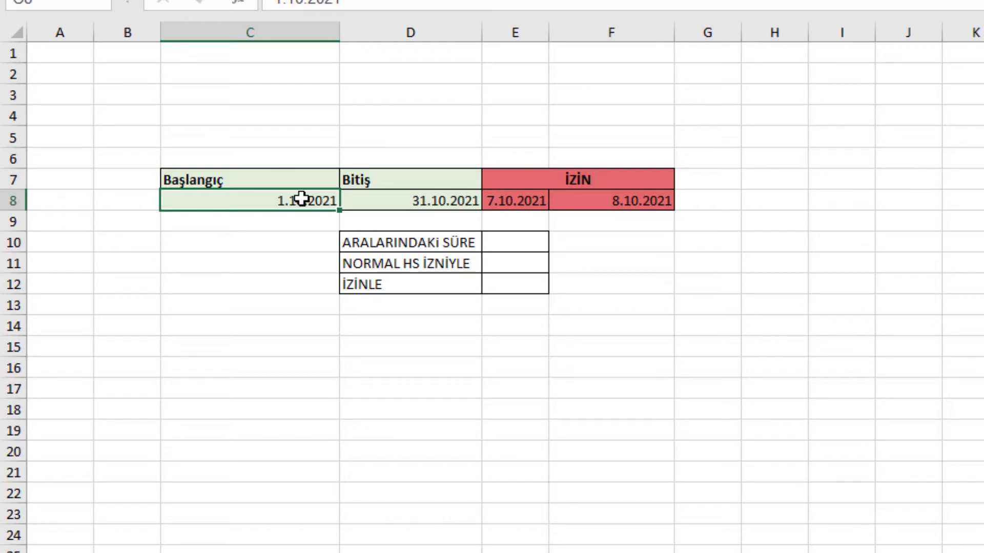
left_click(527, 239)
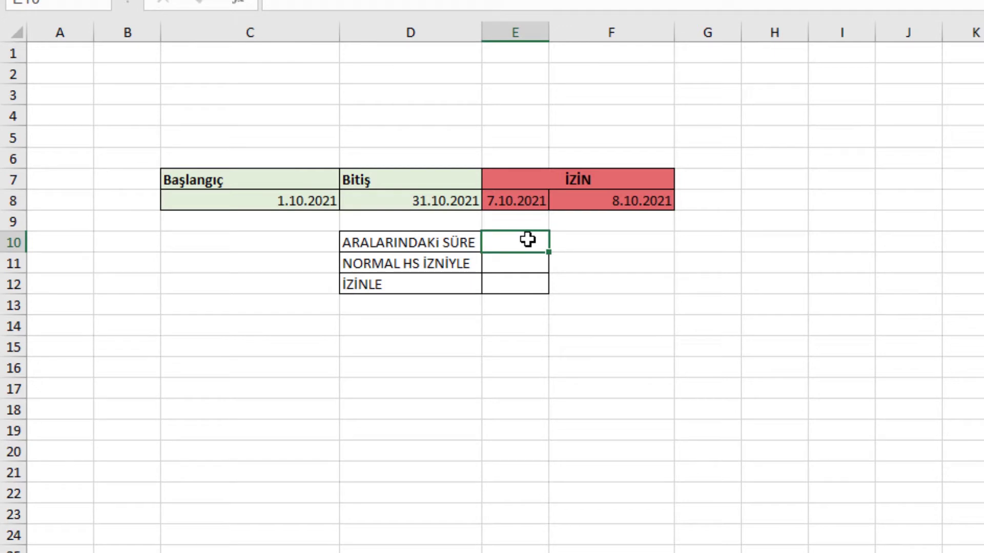
type("=")
key("Up")
key("Left")
key("Up")
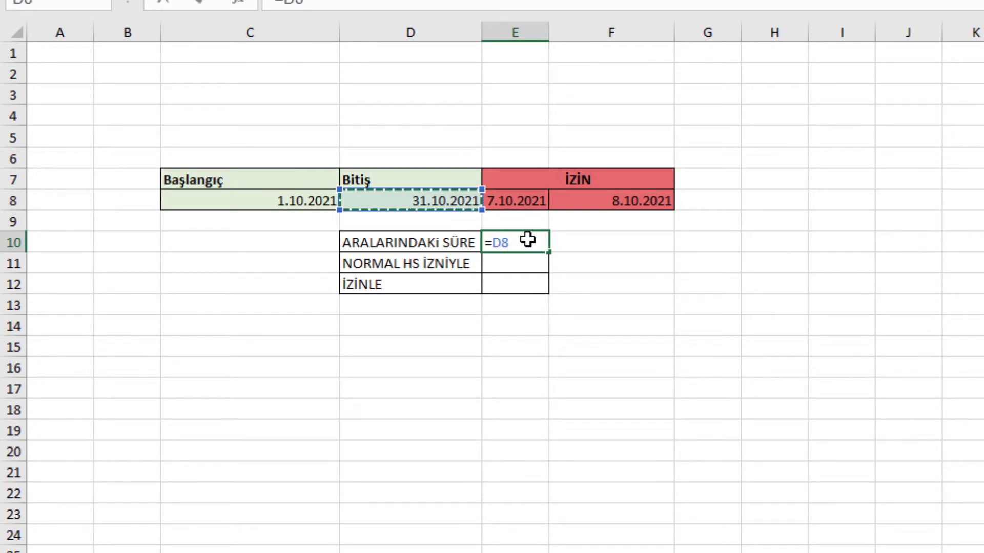
type("-")
key("Up")
key("Up")
key("Left")
key("Left")
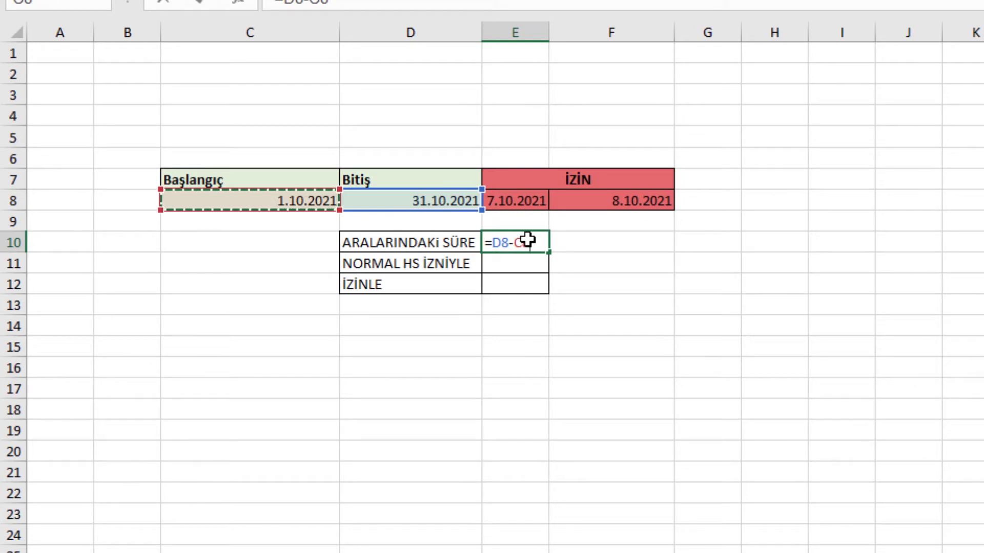
key("Return")
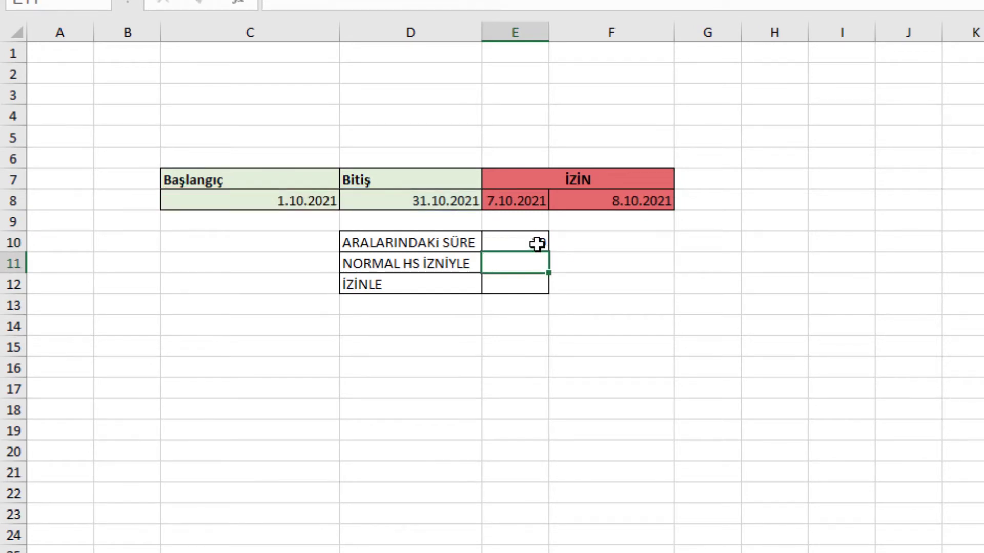
- Change the E10 formula to =D8-C8+1 so it counts 31 days inclusive
double_click(538, 244)
type("+1")
key("Return")
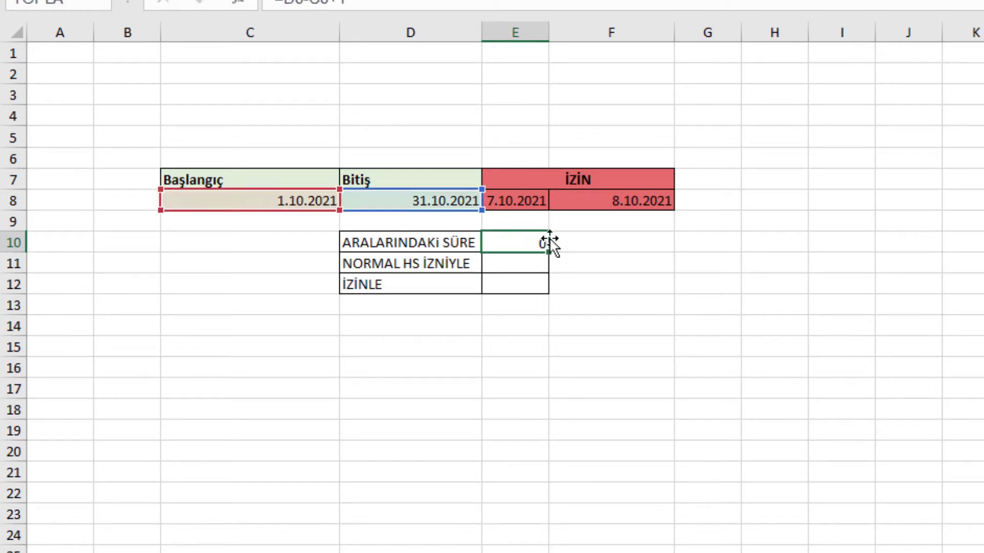
double_click(283, 202)
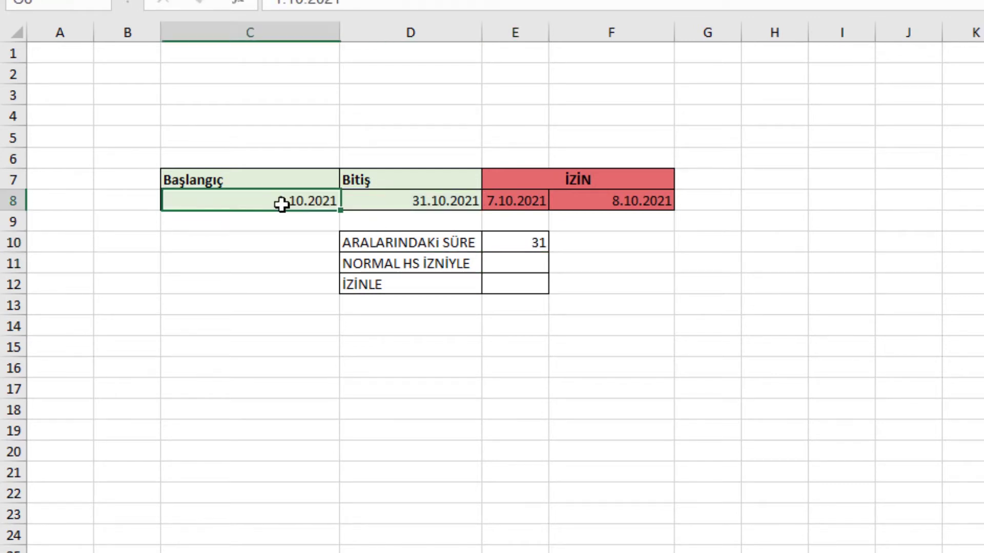
key("BackSpace")
type("30")
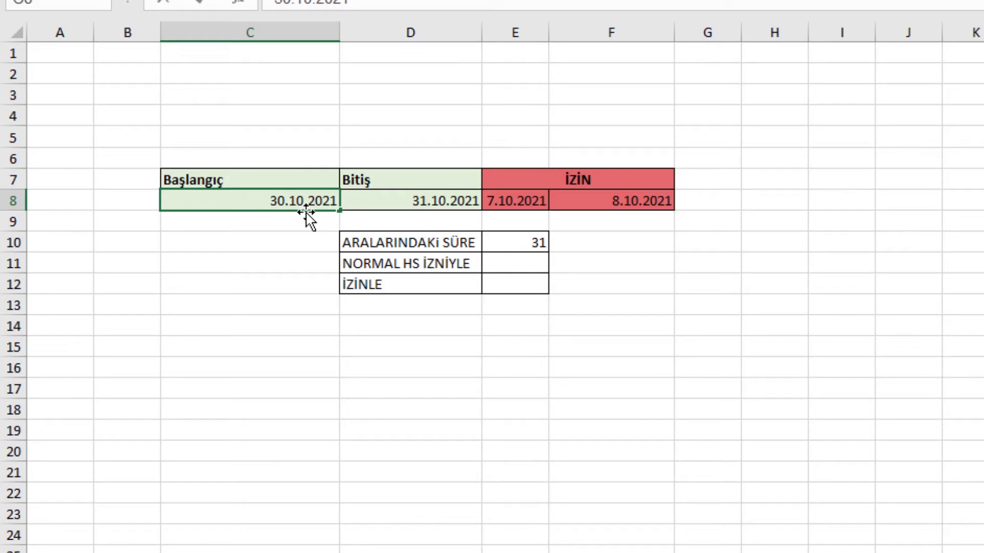
key("Return")
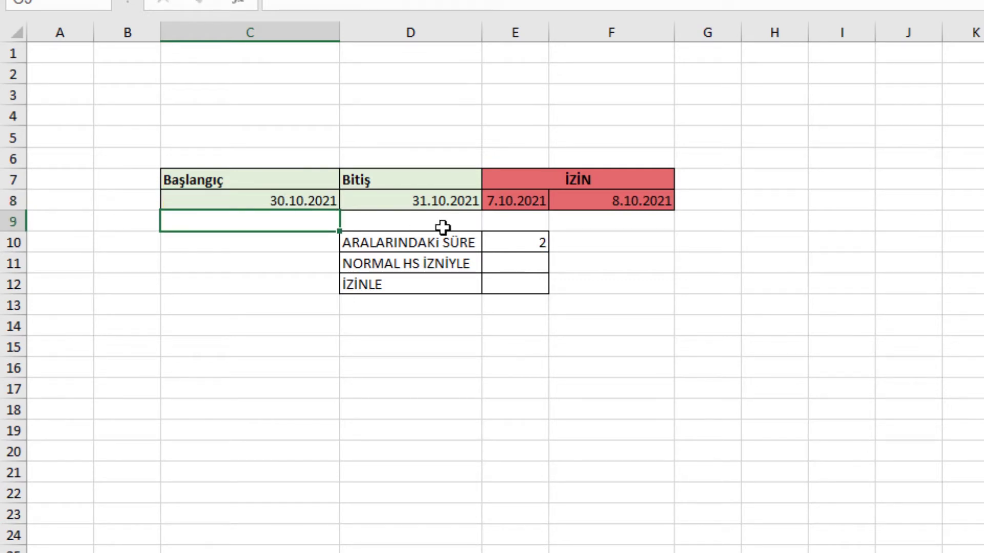
left_click(540, 241)
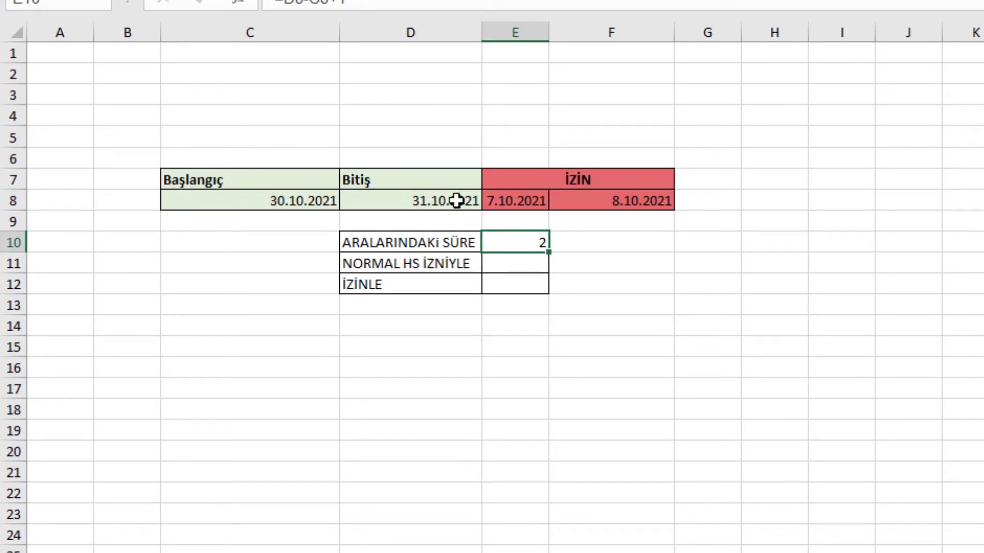
double_click(277, 200)
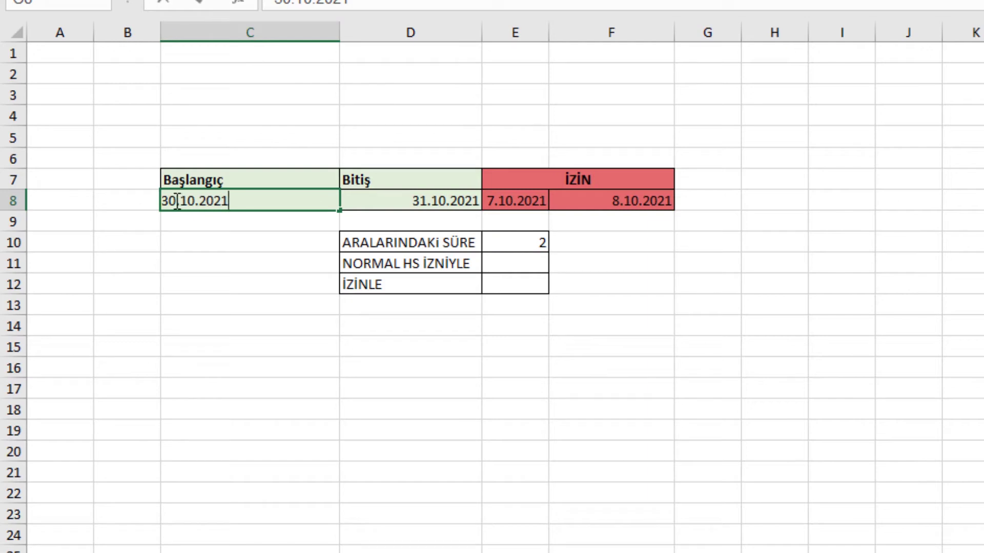
left_click_drag(177, 200, 156, 200)
type("01")
key("Return")
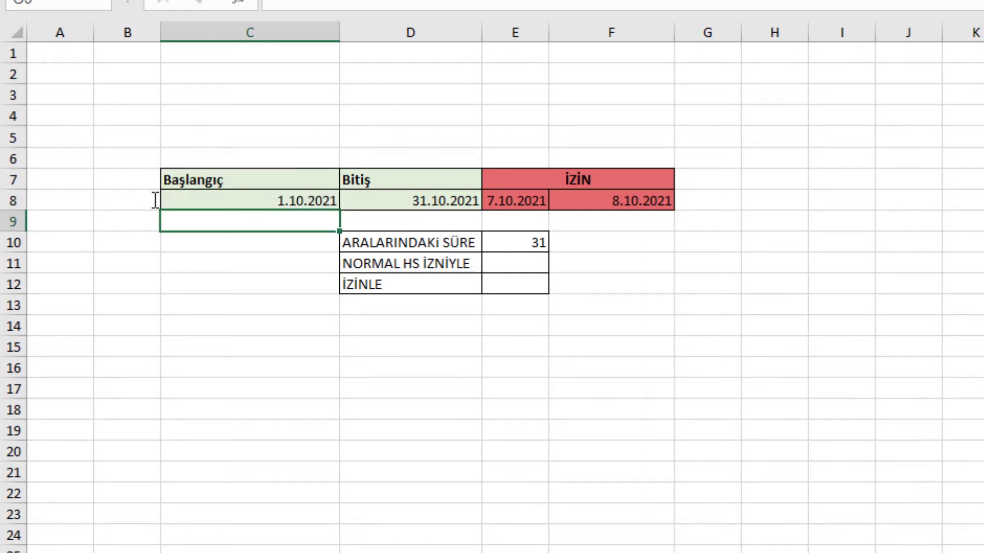
left_click(502, 261)
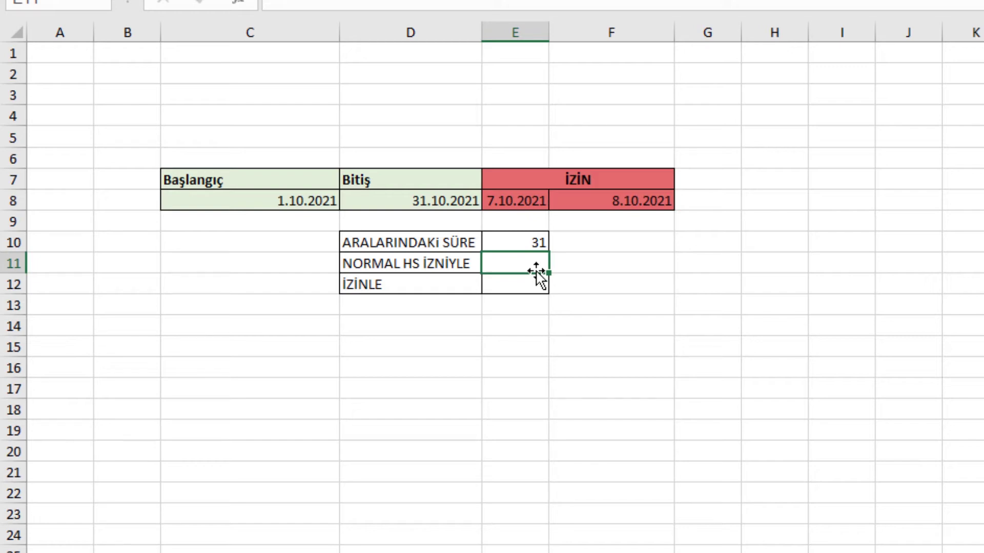
- Enter =TAMİŞGÜNÜ.ULUSL(C8;D8;1) in E11, giving 21 workdays with Saturday–Sunday weekends
type("=tam")
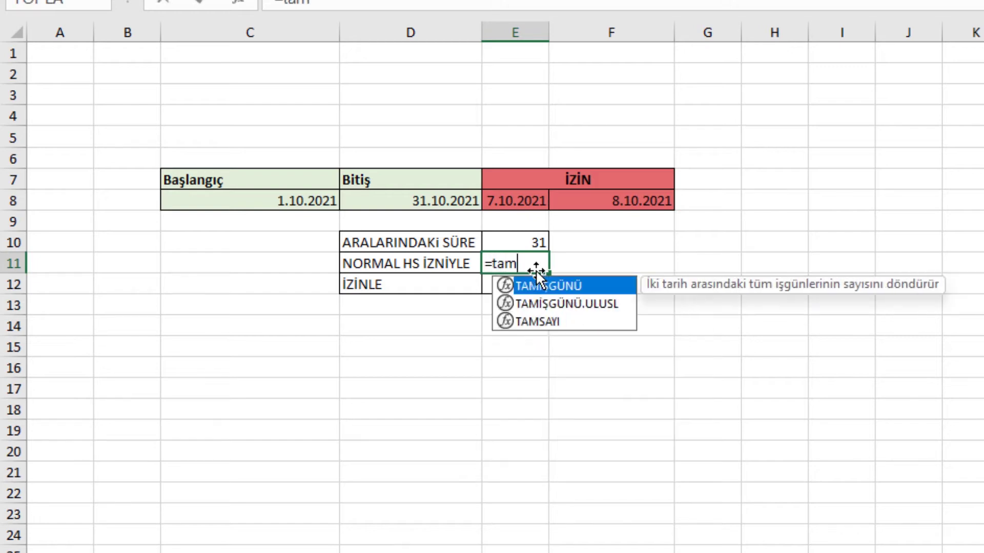
key("Down")
key("Tab")
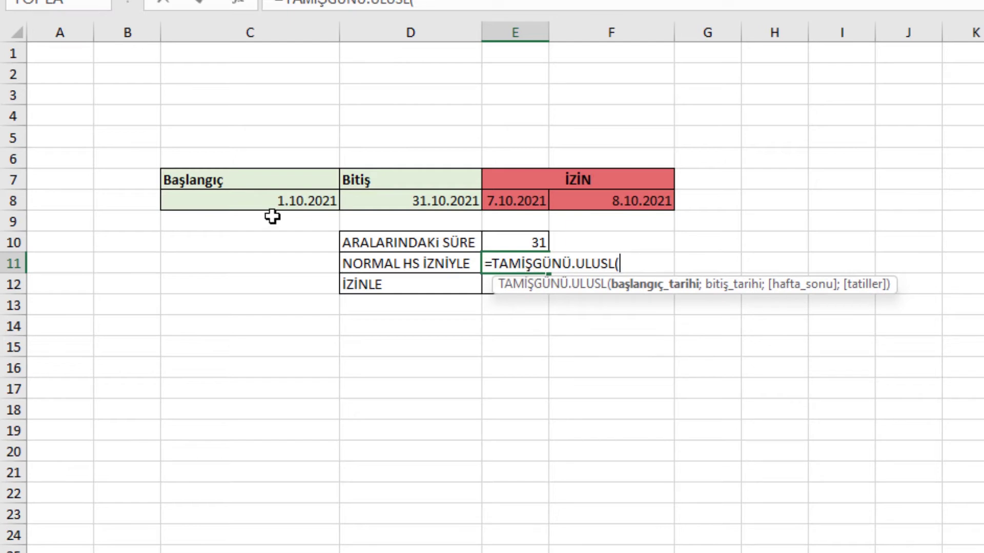
left_click(268, 204)
type(";")
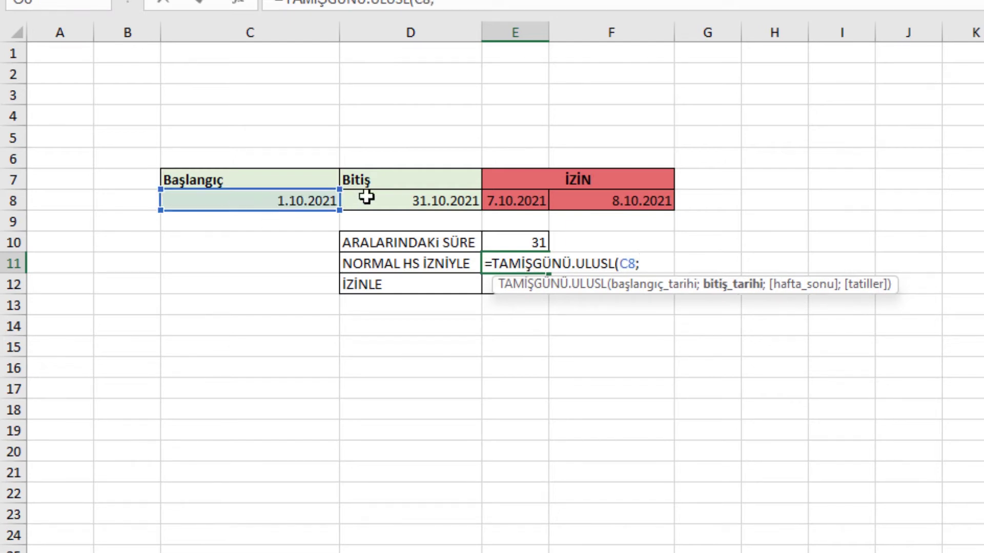
left_click(394, 196)
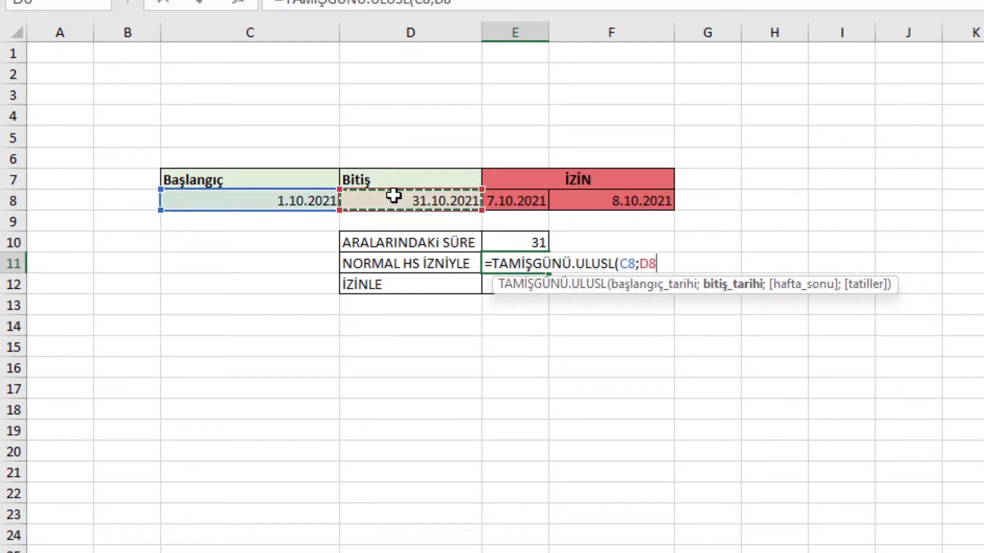
type(";")
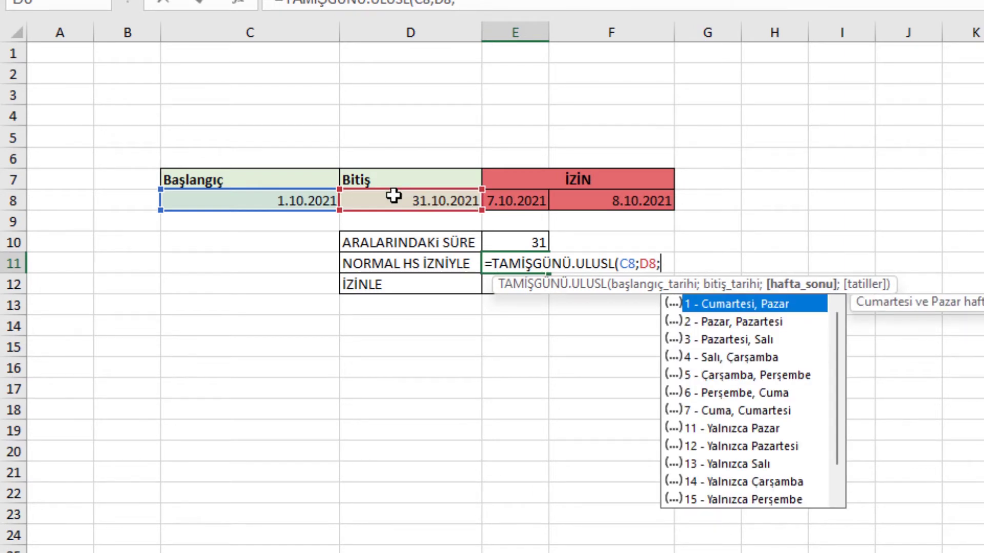
type("1")
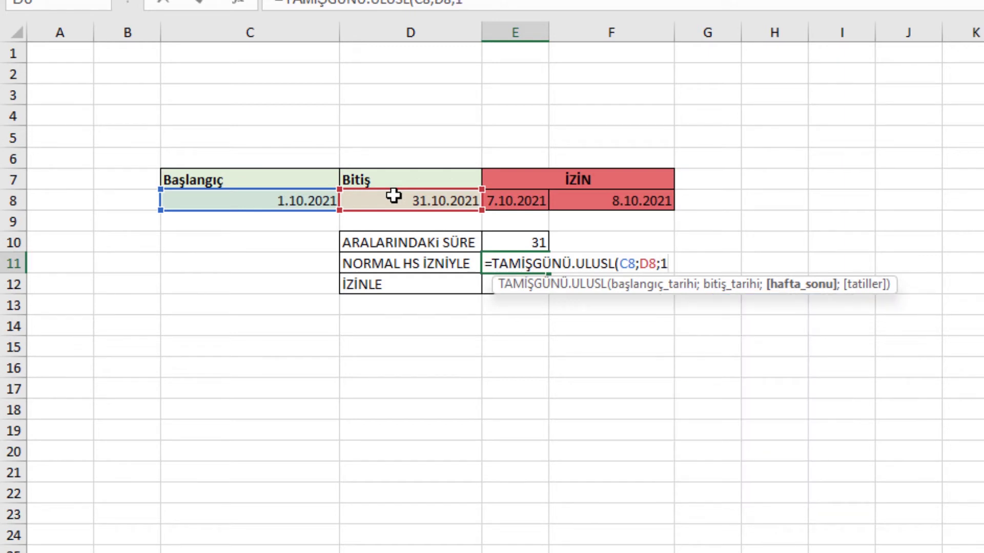
type(")")
key("Return")
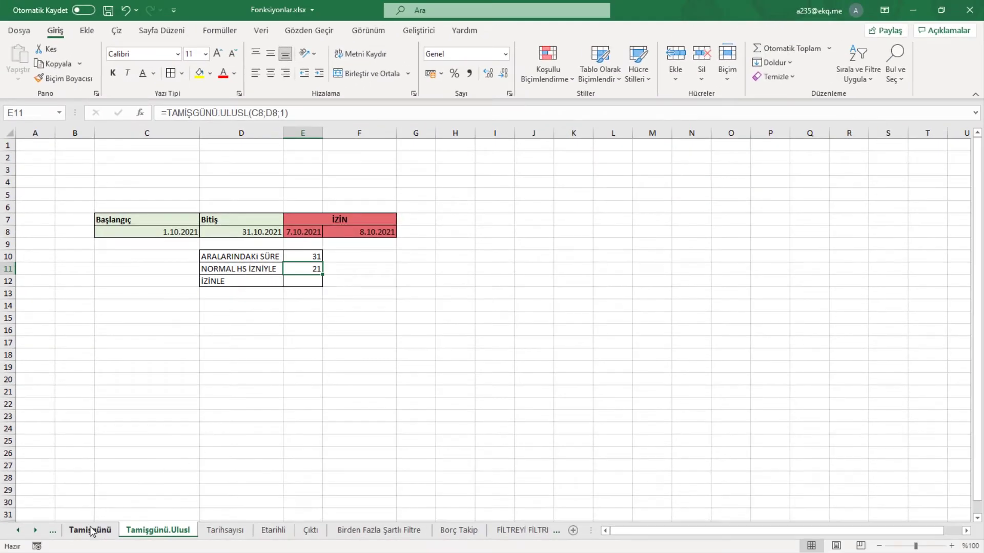
left_click(93, 540)
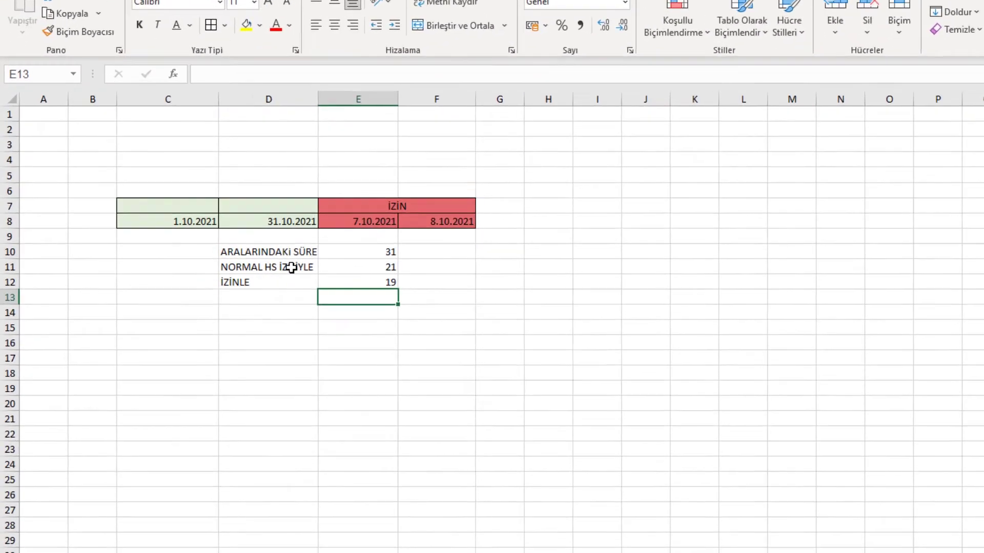
left_click(291, 267)
left_click(374, 267)
double_click(374, 267)
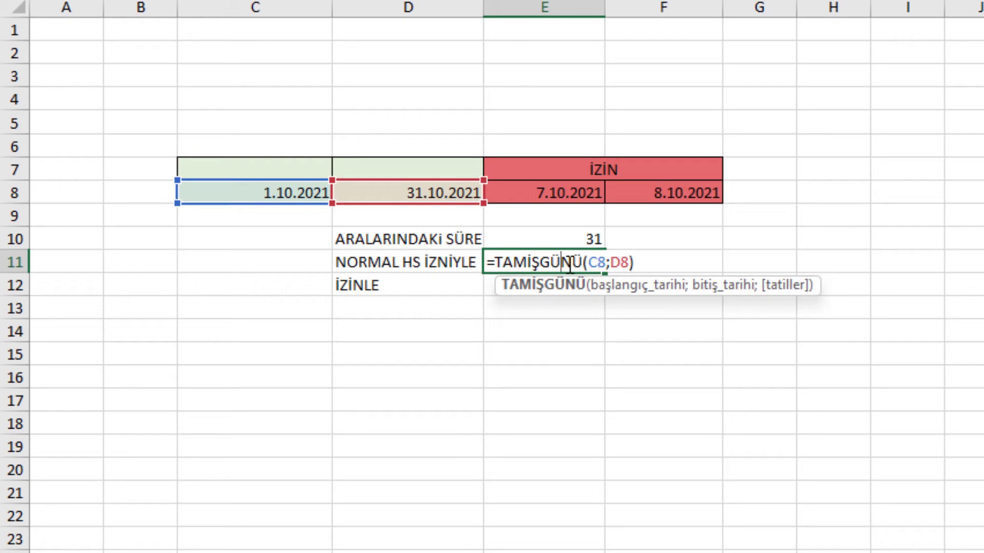
key("Return")
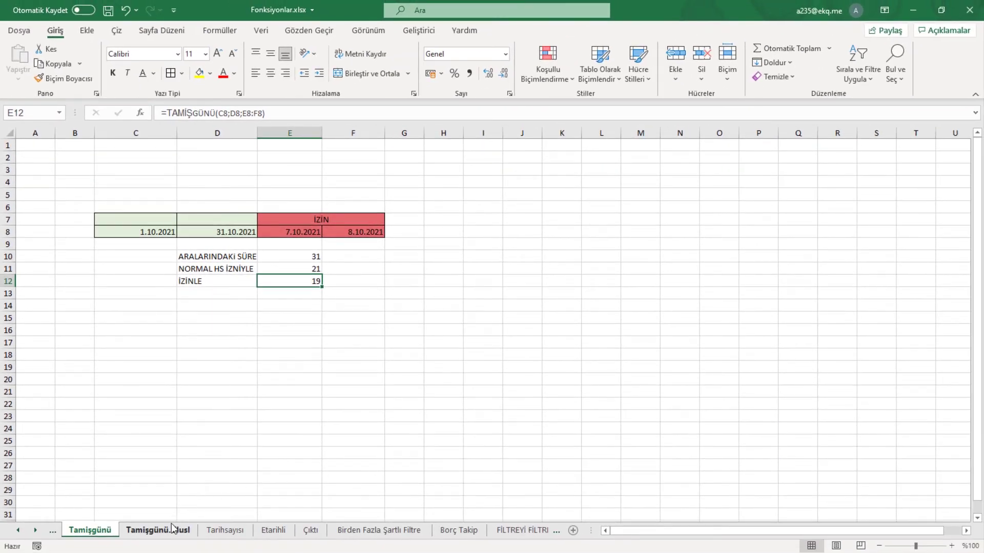
left_click(158, 530)
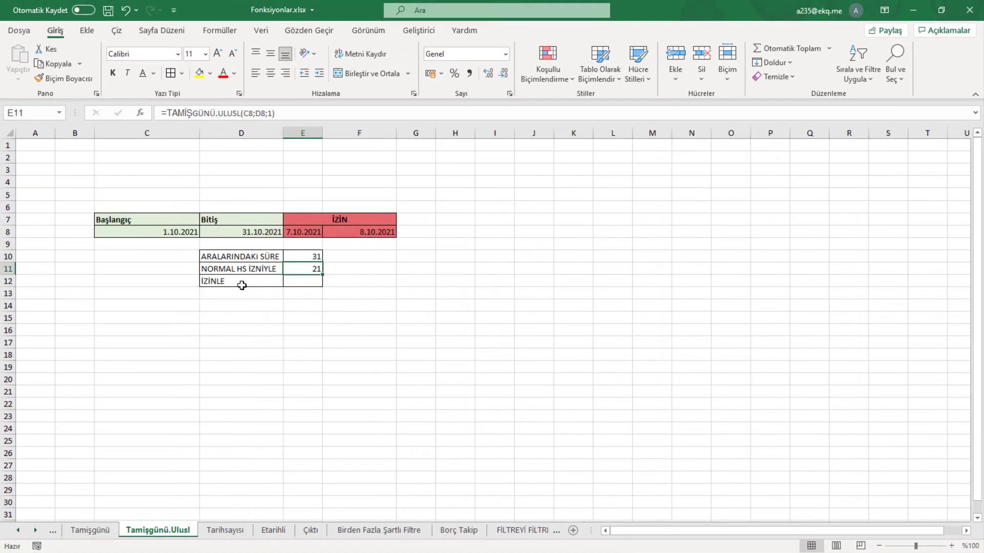
- Fill D11:E11 down to row 12 and change D12's label to TEK HS İZNİYLE
mouse_move(244, 267)
left_mouse_down()
mouse_move(305, 269)
mouse_move(313, 285)
left_mouse_up()
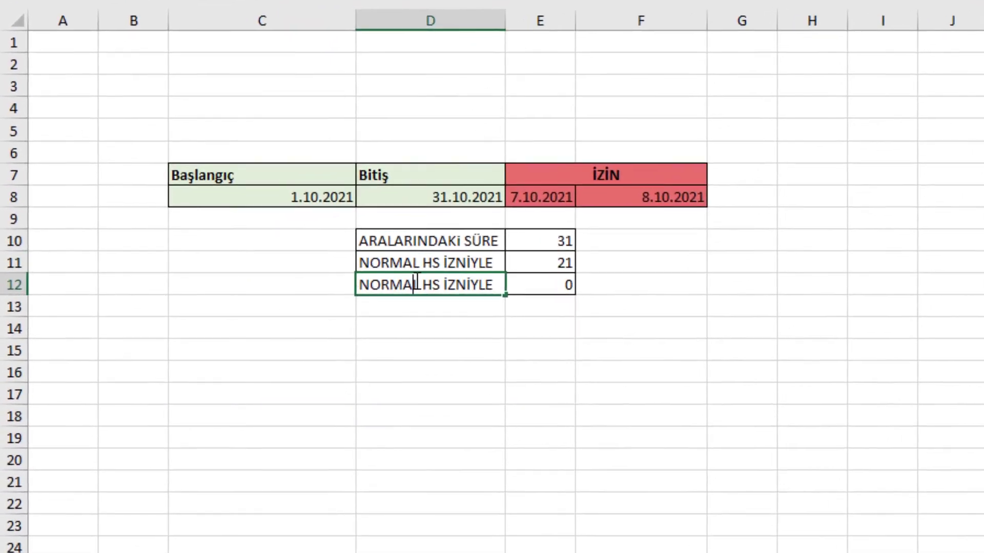
left_click_drag(414, 284, 345, 282)
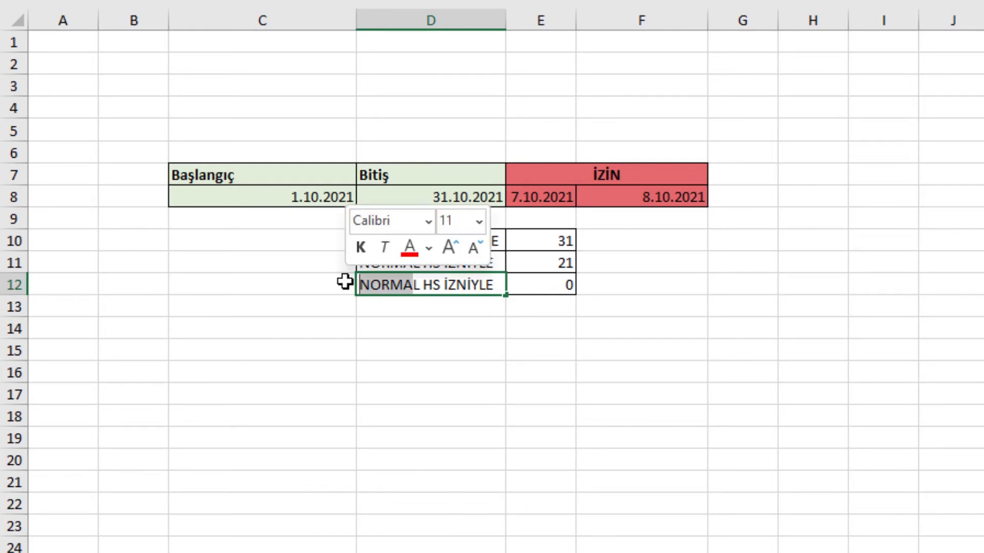
key("BackSpace")
type("T")
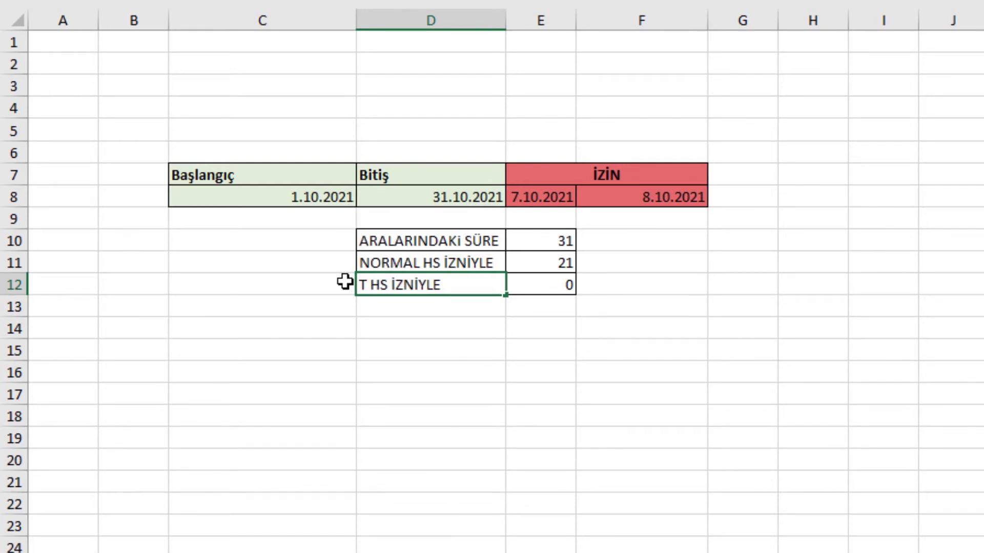
type("EK")
left_click(557, 283)
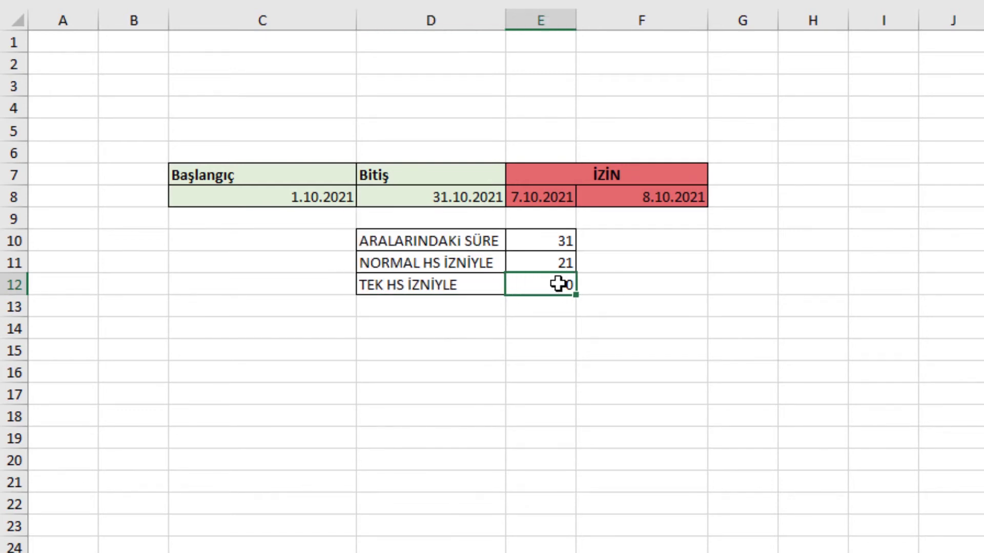
double_click(558, 284)
- Replace E12 with =TAMİŞGÜNÜ.ULUSL(C8;D8;11), the Sunday-only weekend code, giving 26
key("Escape")
type("=Ta")
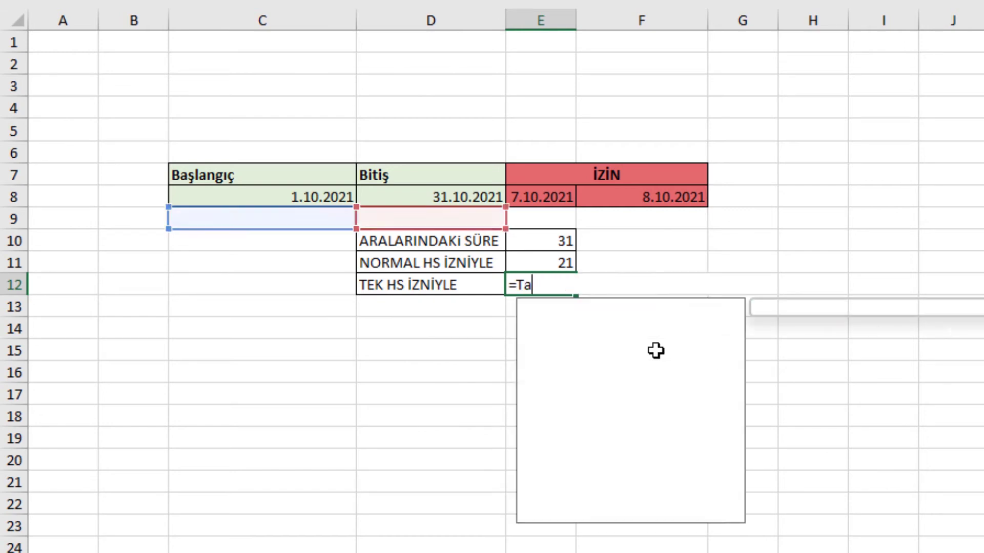
type("m")
key("Down")
key("Tab")
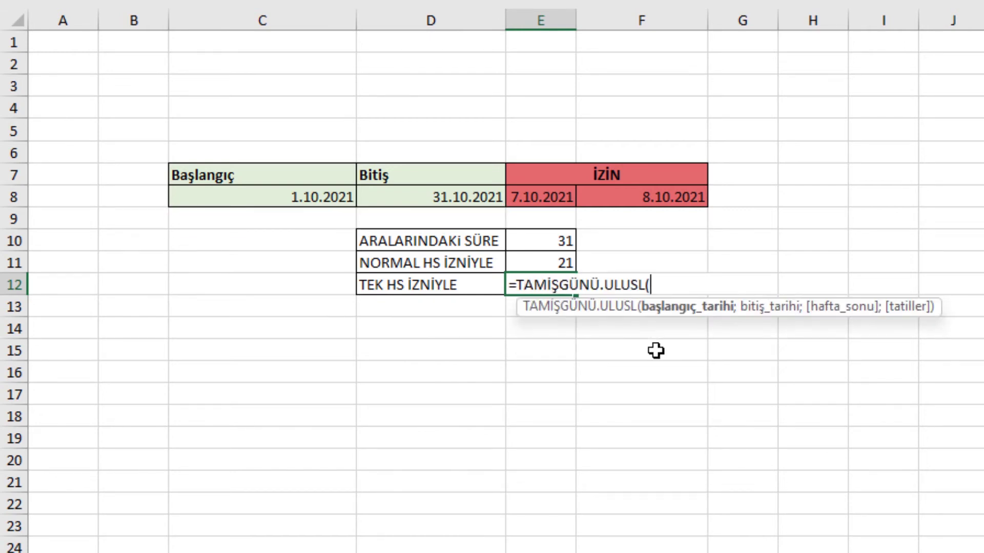
left_click(286, 201)
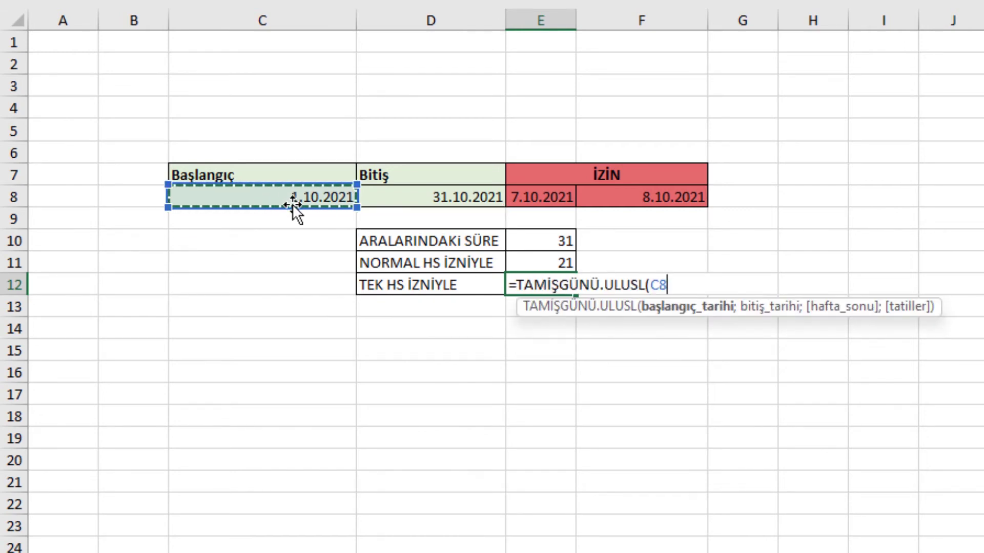
type(";")
left_click(426, 202)
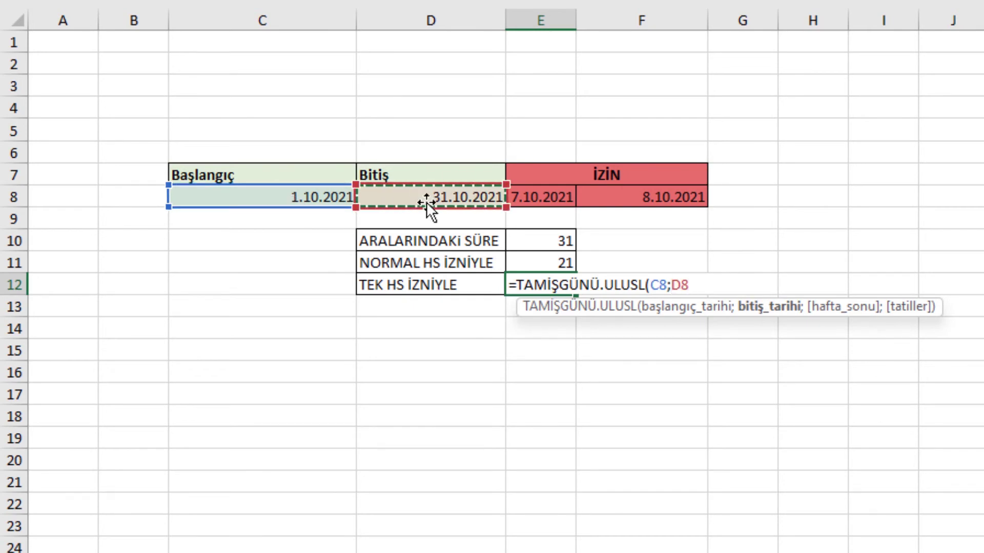
type(";")
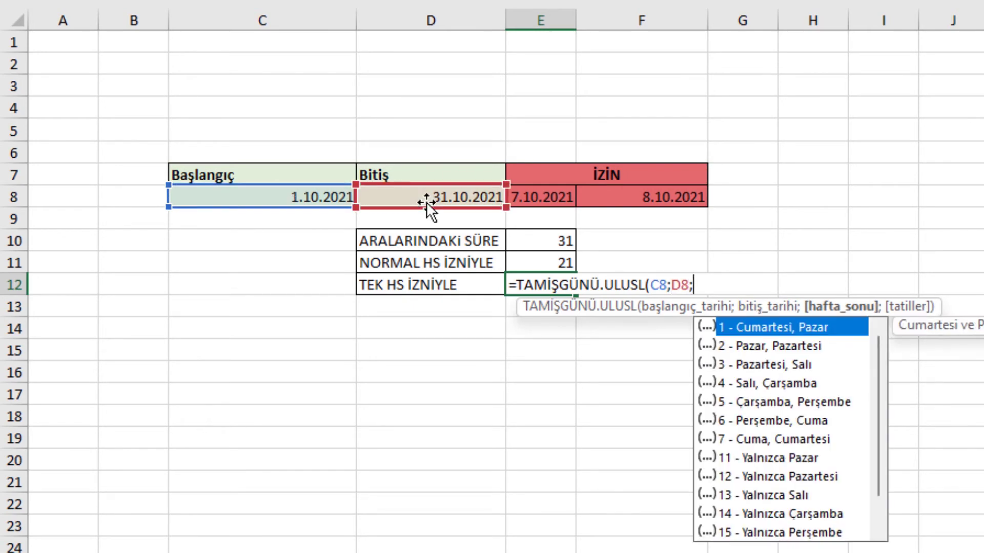
key("Down")
key("Down")
key("Down")
key("Down")
key("Down")
key("Down")
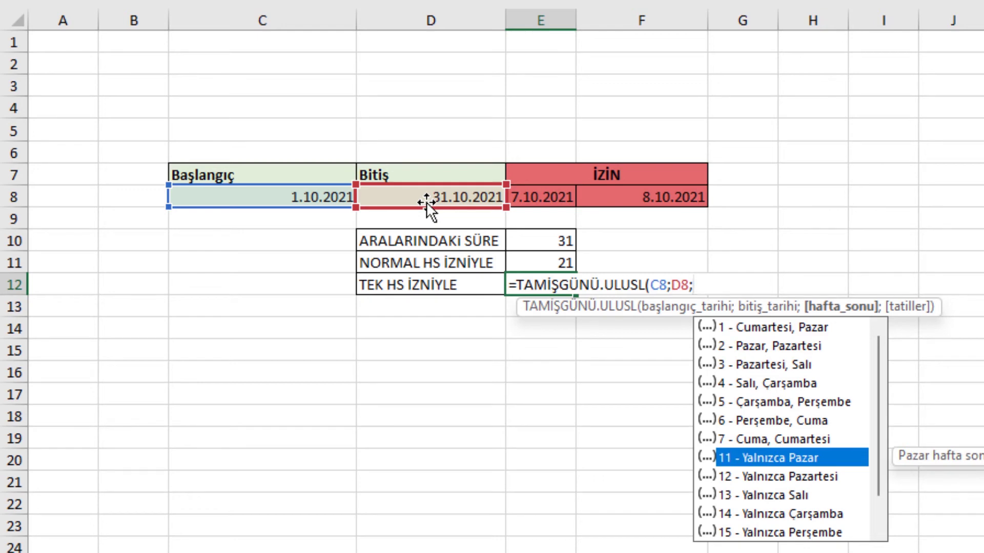
key("Tab")
type(")")
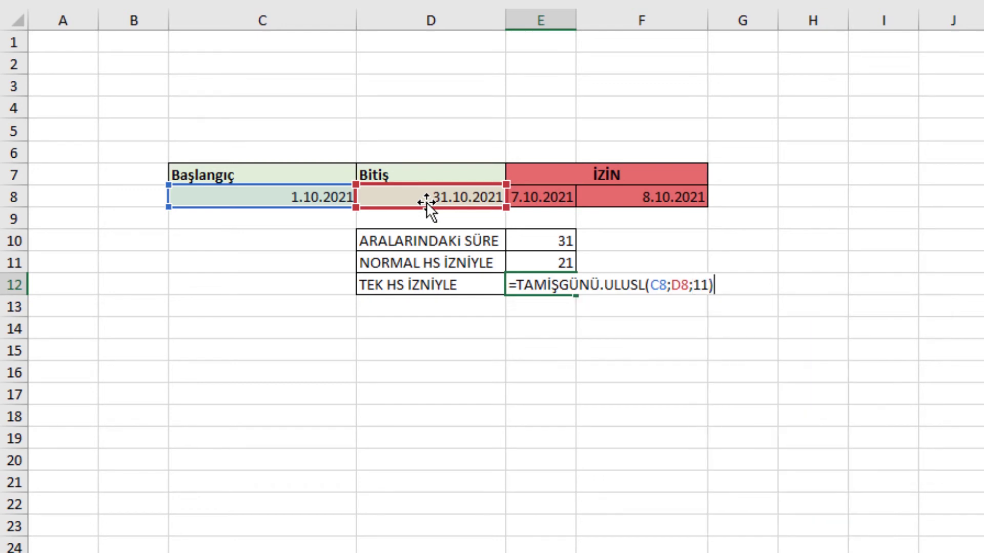
key("Return")
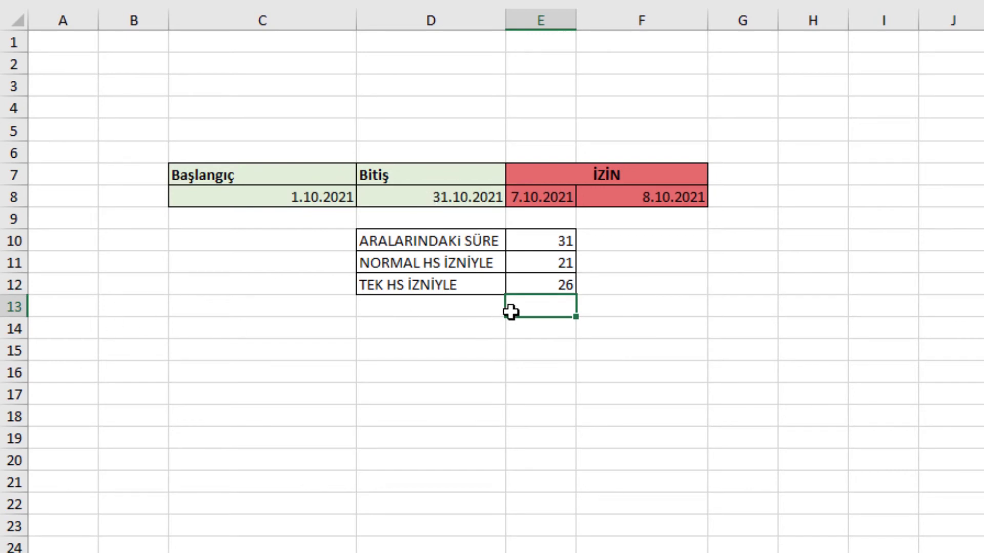
left_click(538, 285)
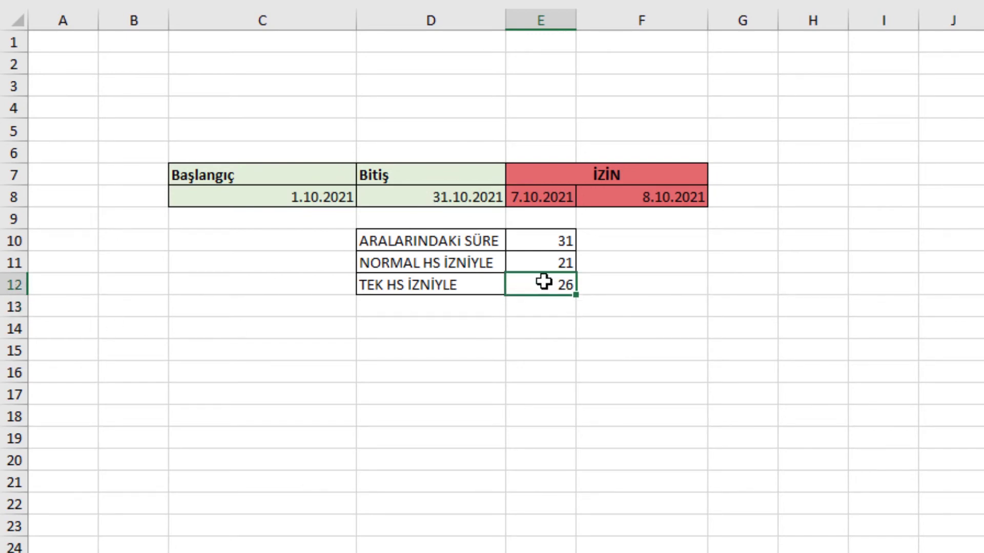
- Copy the TEK HS İZNİYLE row into row 13 and clear E13
mouse_move(488, 281)
left_mouse_down()
mouse_move(556, 282)
mouse_move(578, 313)
left_mouse_up()
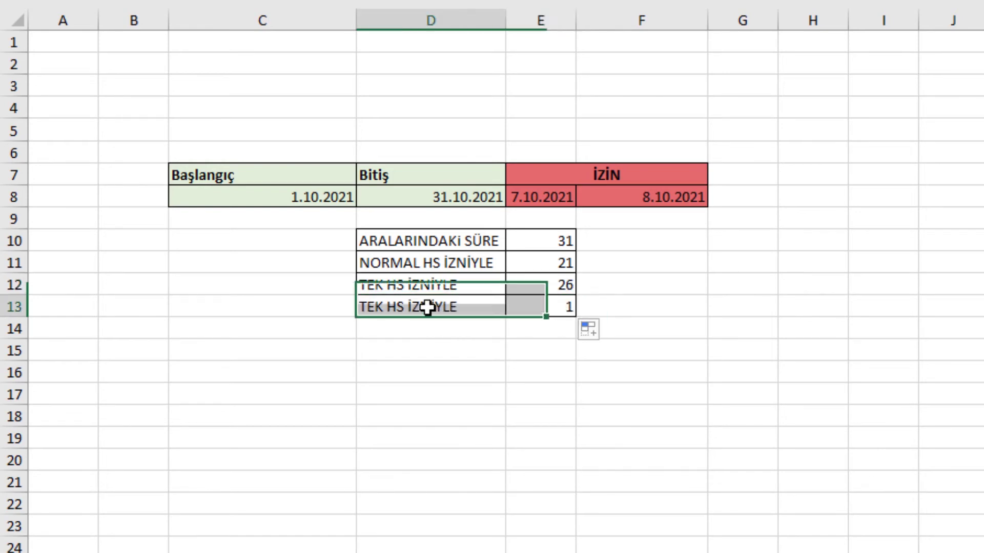
left_click(428, 307)
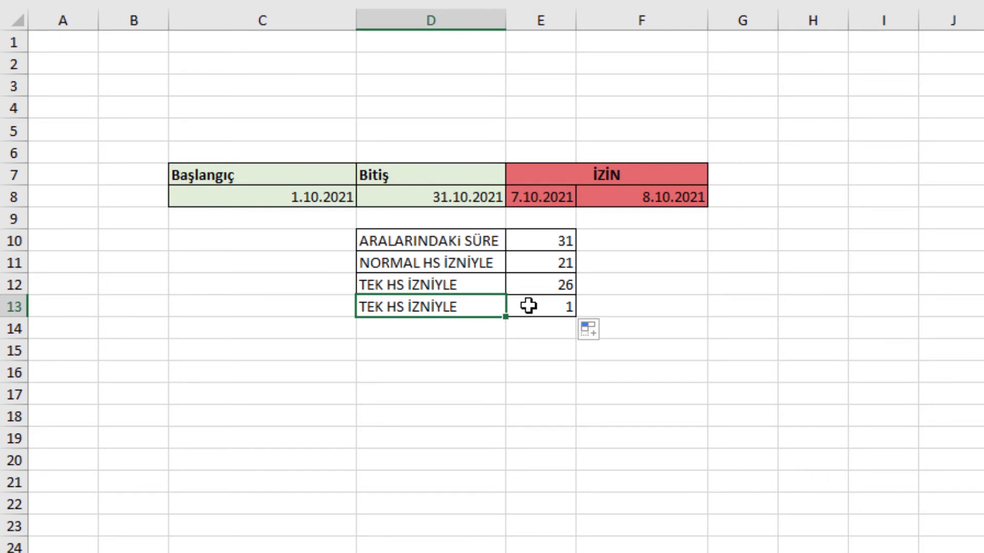
left_click(552, 299)
key("Delete")
- Enter =TAMİŞGÜNÜ.ULUSL(C8;D8;14) in E13 for a Wednesday-only weekend, giving 27
type("=")
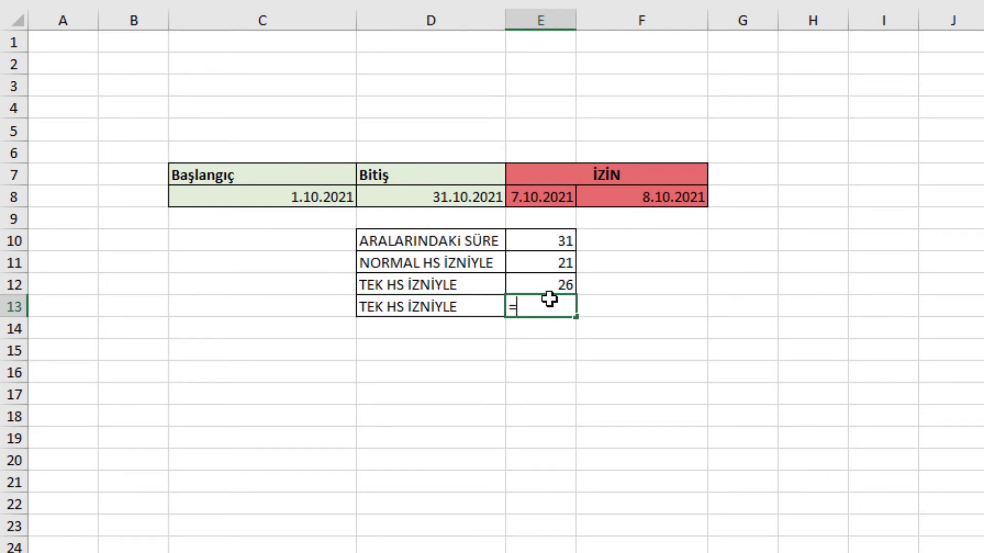
type("tam")
key("Down")
key("Tab")
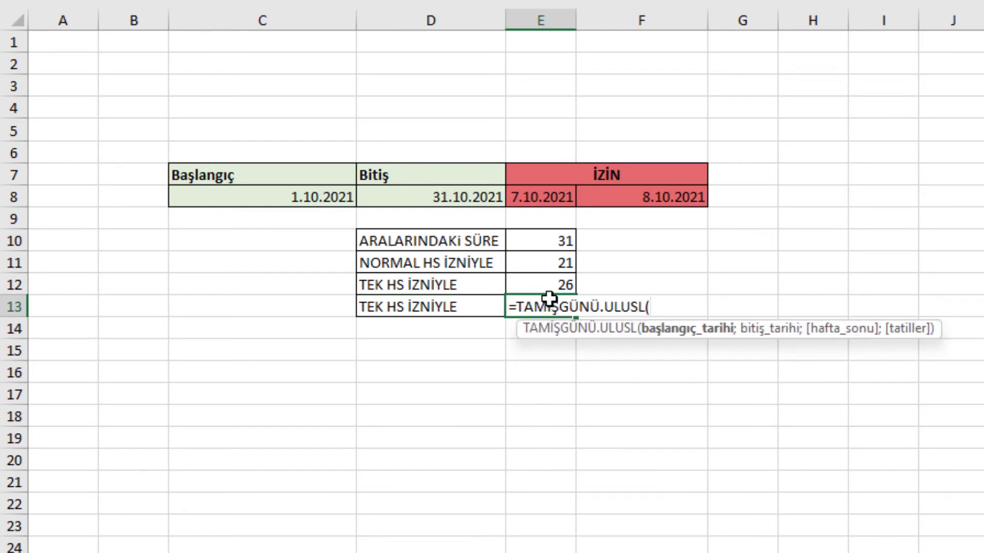
left_click(252, 199)
type(";")
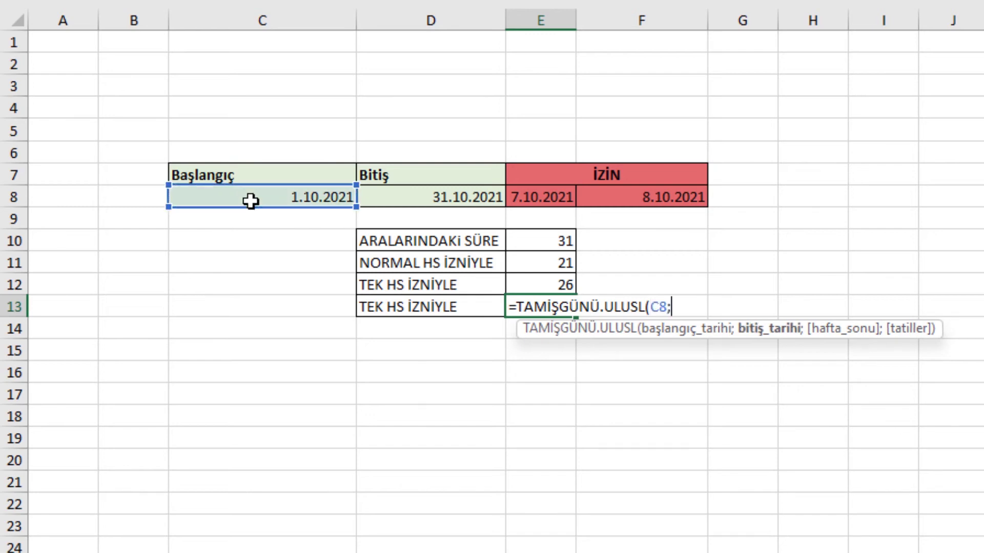
left_click(450, 199)
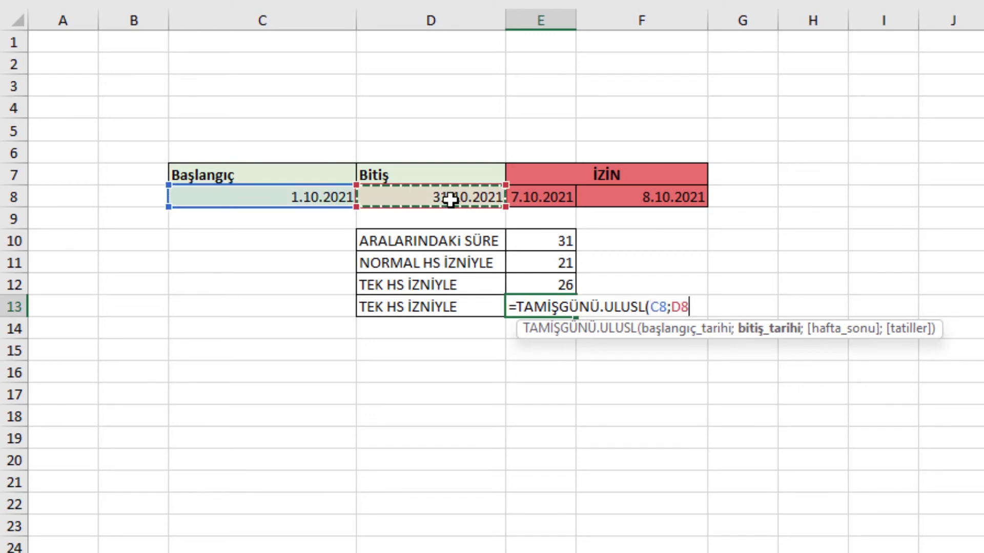
type(";")
scroll(773, 451, "down", 1)
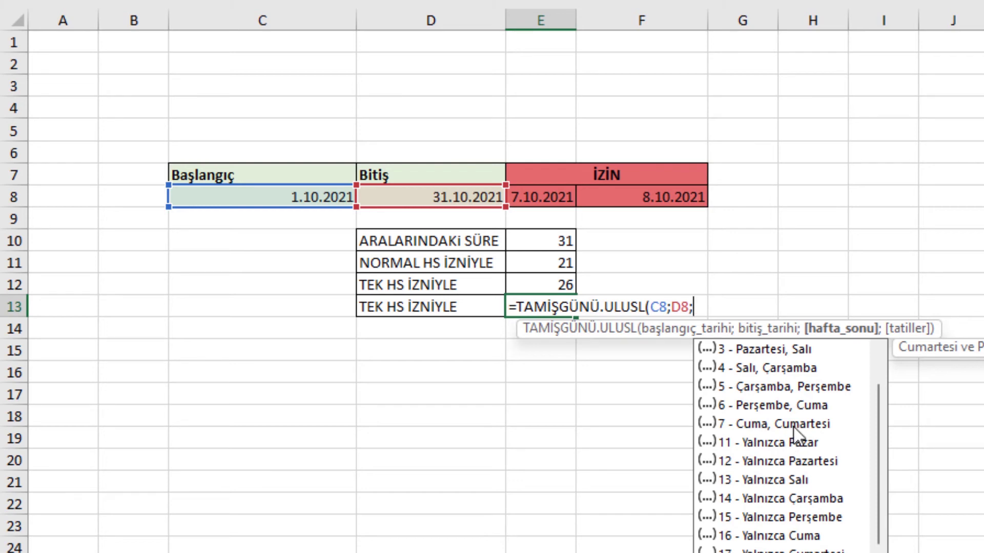
double_click(799, 498)
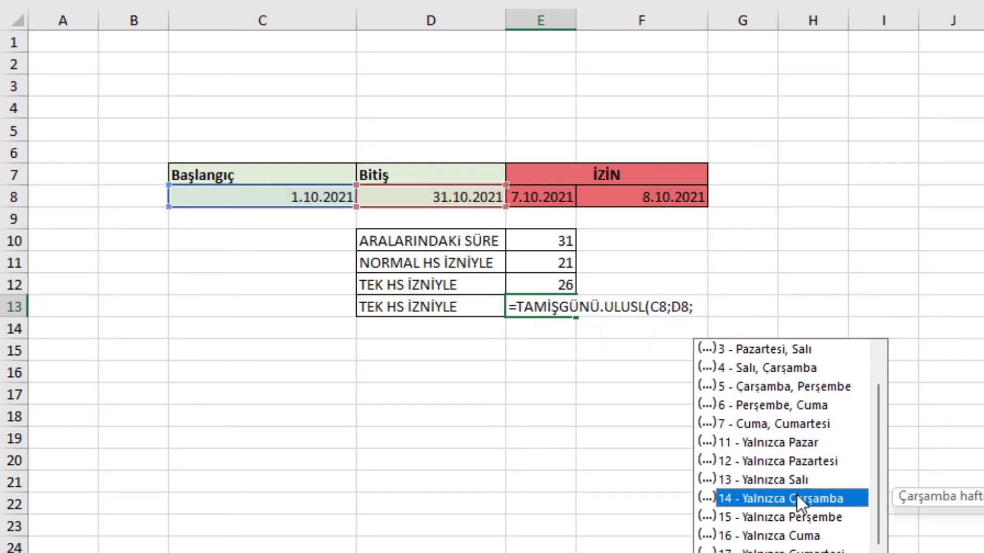
key("Return")
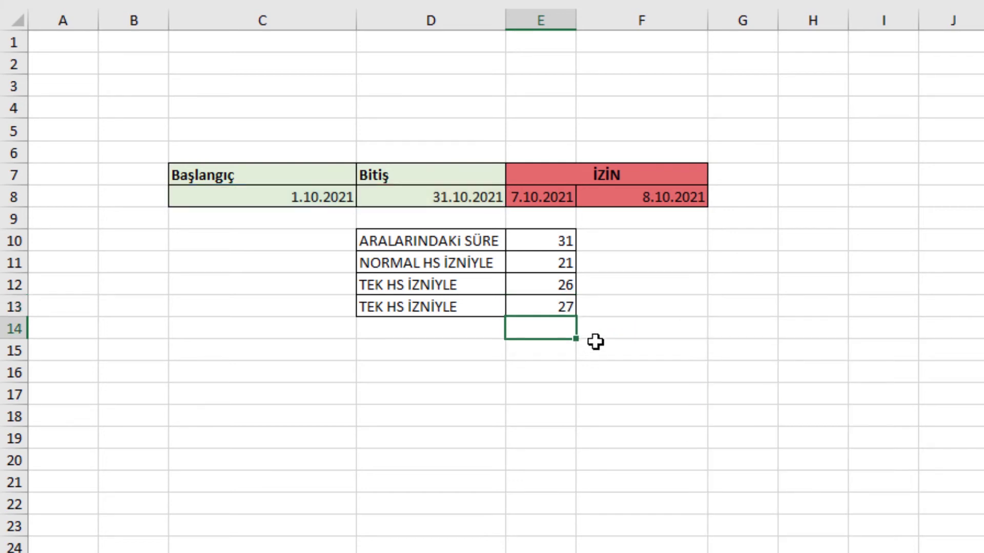
- Replace the 8.10.2021 leave date in F8 with 29.10.2021
left_click(567, 307)
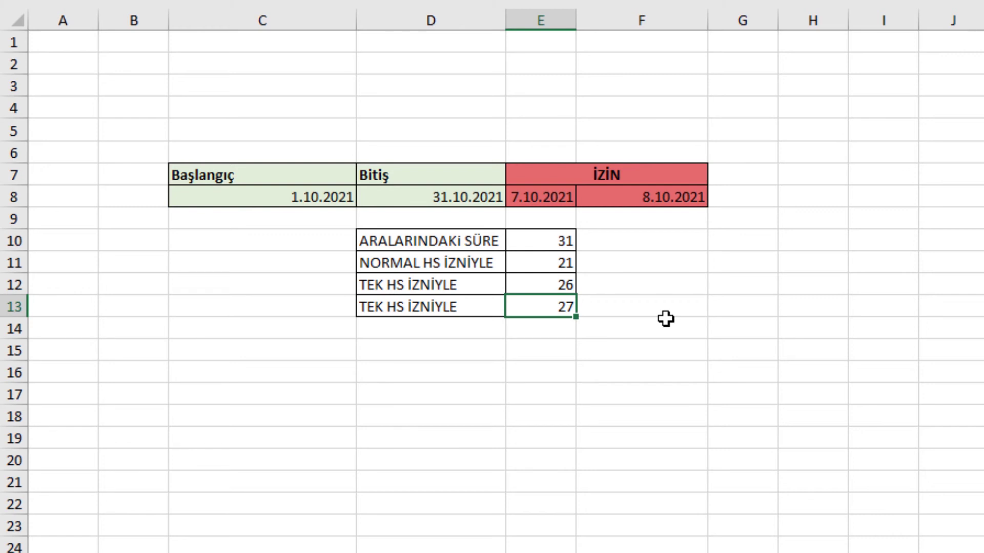
left_click_drag(546, 197, 607, 196)
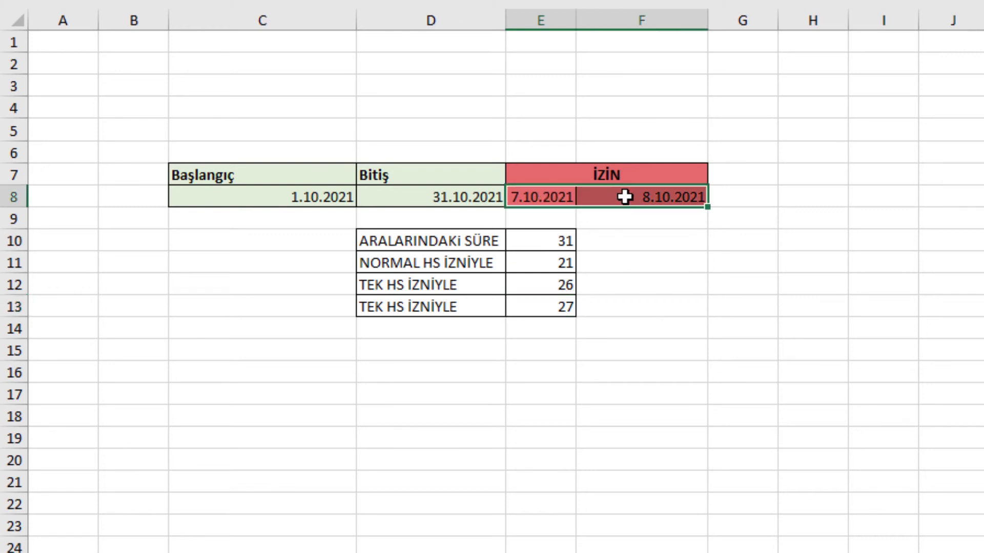
left_click(544, 198)
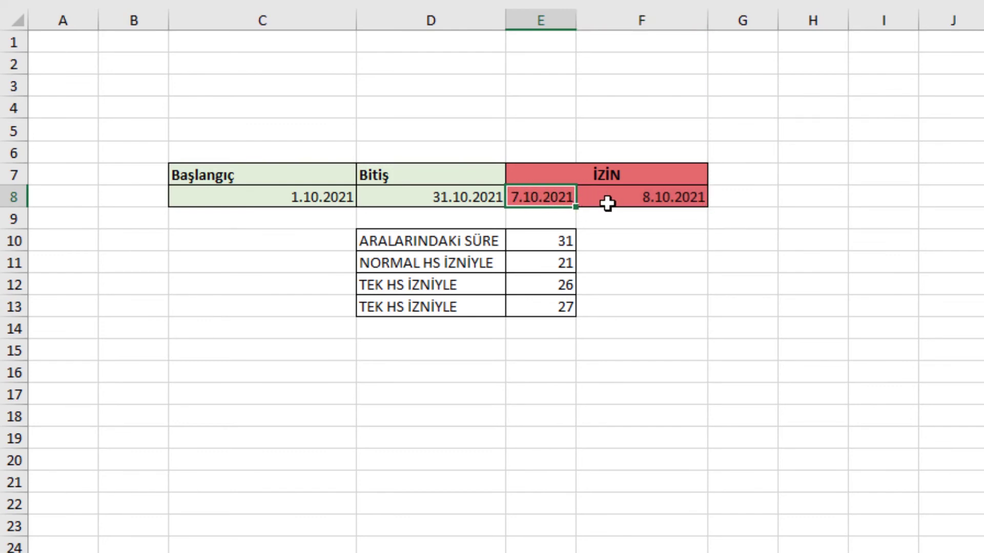
left_click(625, 195)
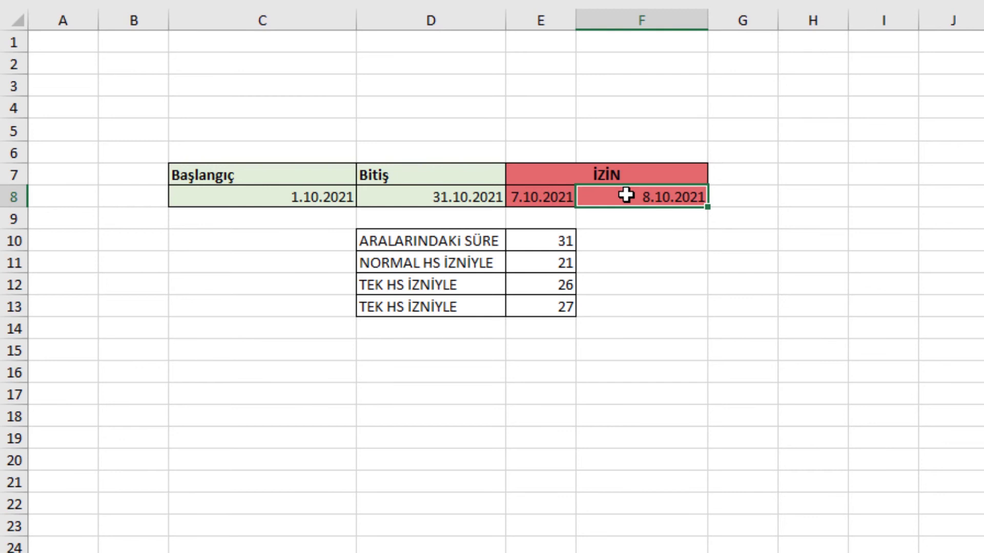
type("29.")
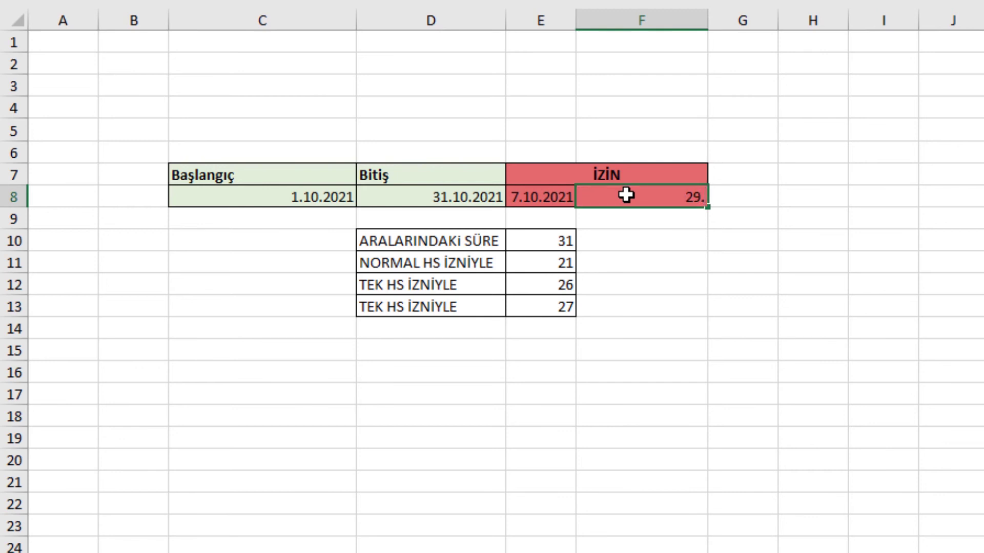
type("10.2")
type("021")
key("Return")
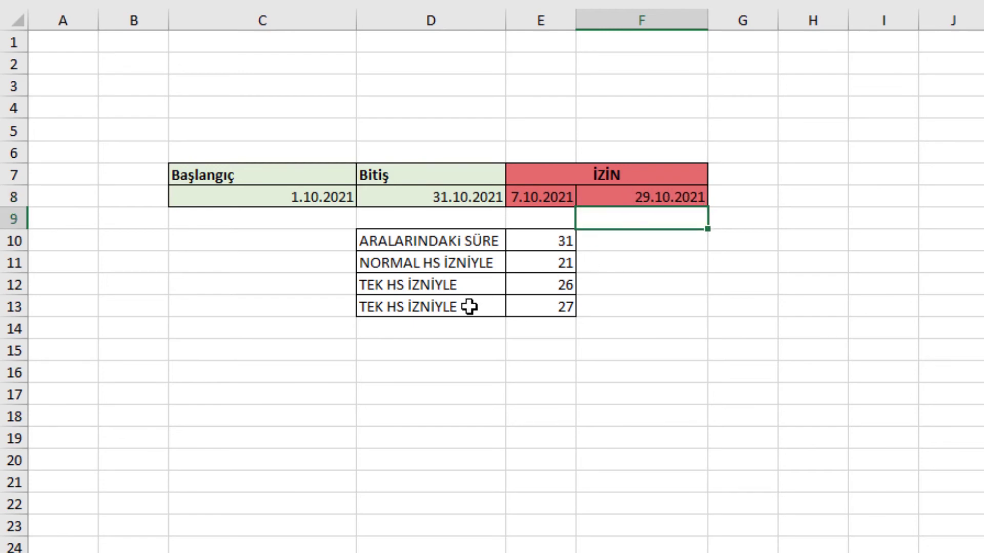
- Label D14 as Tatilli
left_click(448, 330)
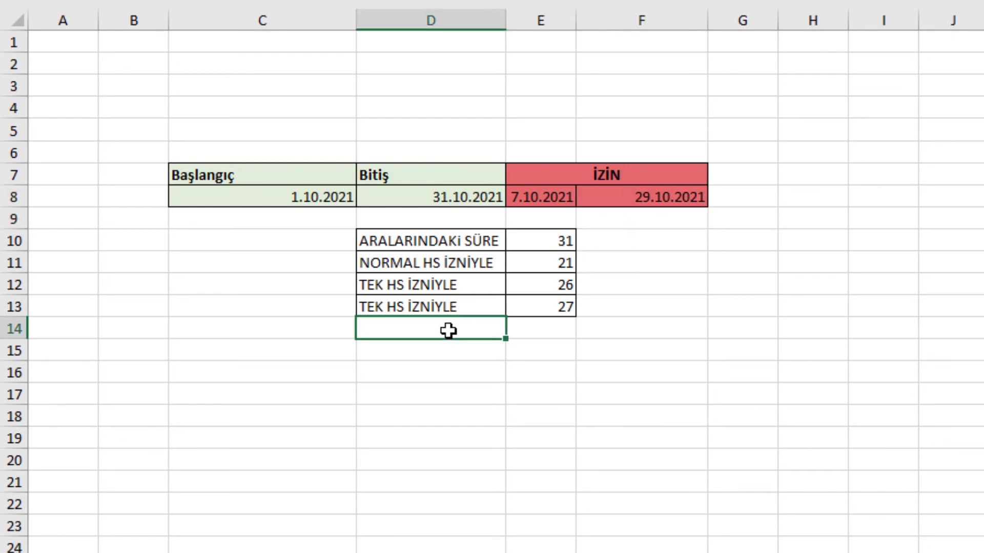
type("Tat")
type("illi")
key("Tab")
- Enter =TAMİŞGÜNÜ.ULUSL(C8;D8;11;E8:F8) in E14, excluding the leave dates, giving 24
type("=")
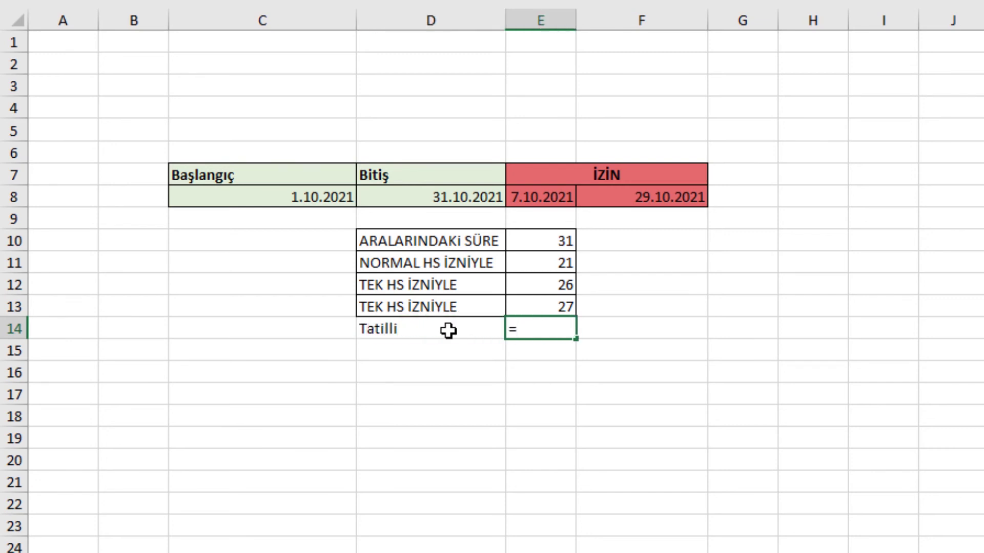
type("tam")
key("Down")
key("Tab")
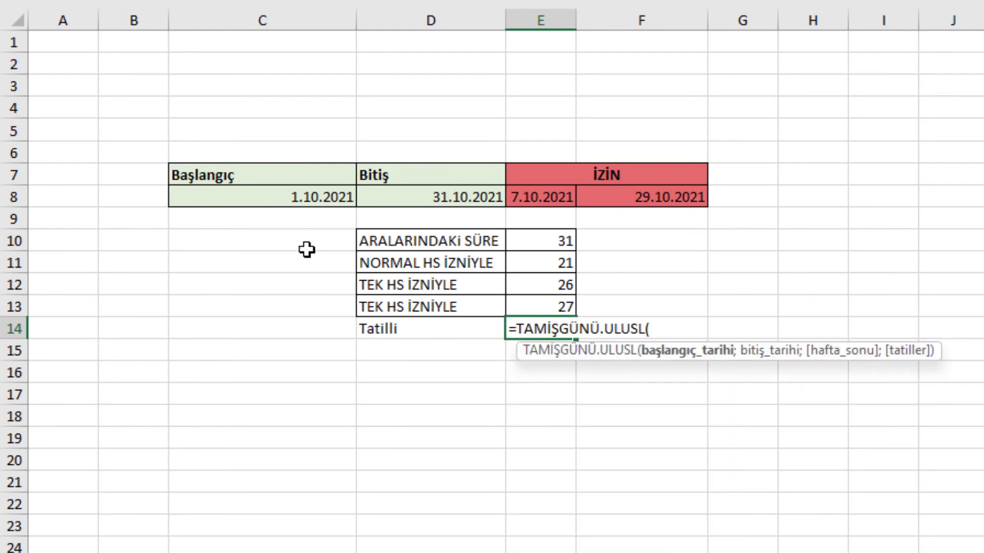
left_click(277, 199)
type(";")
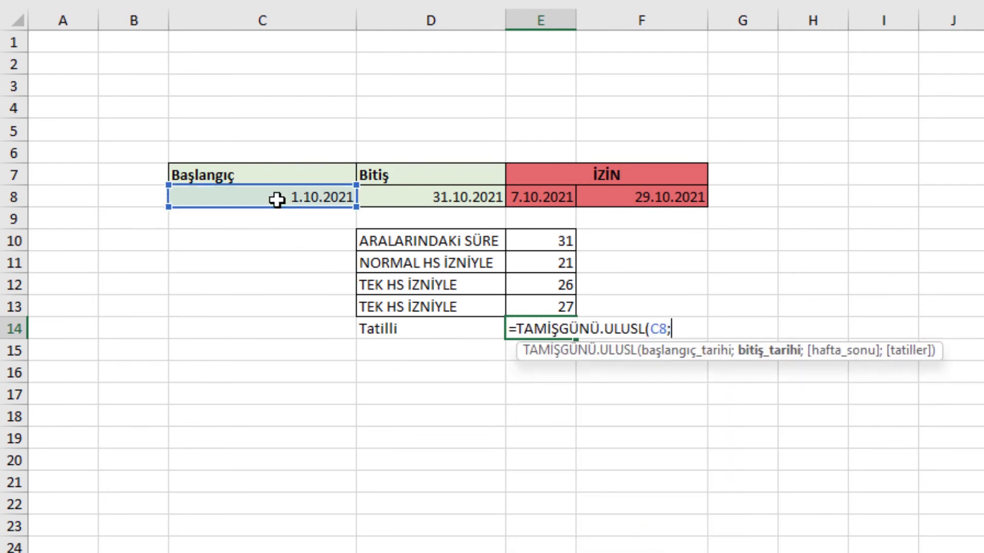
left_click(392, 193)
type(";")
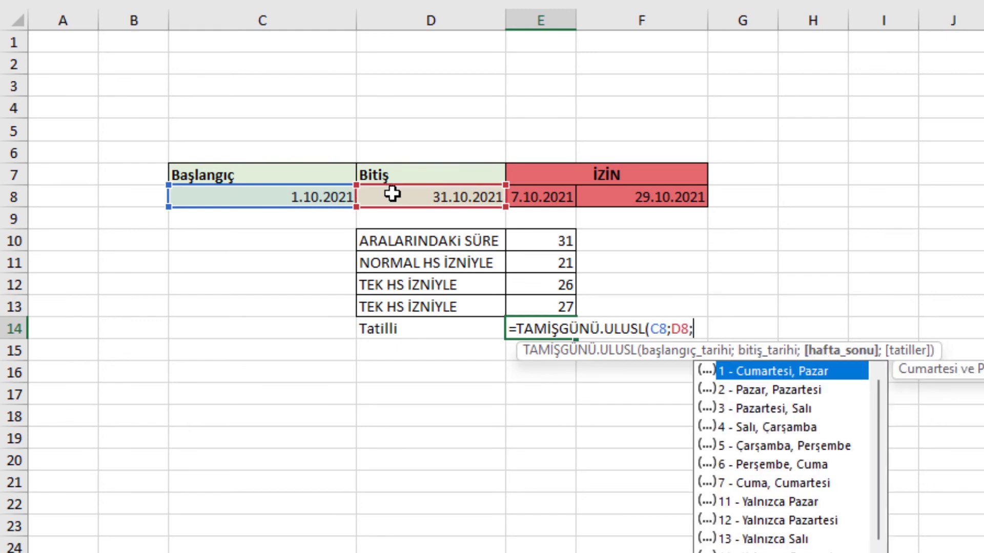
double_click(792, 501)
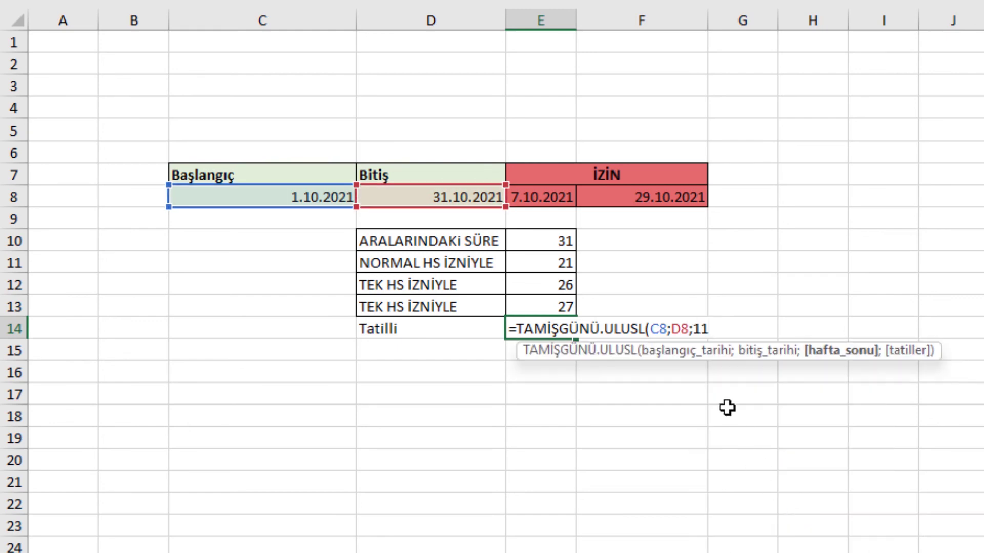
type(";")
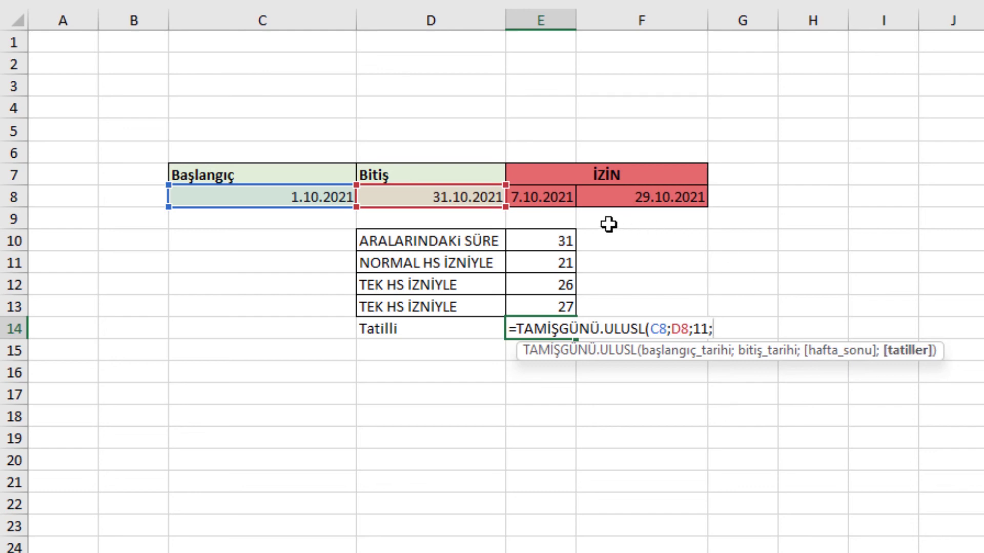
left_click_drag(557, 200, 613, 205)
key("Return")
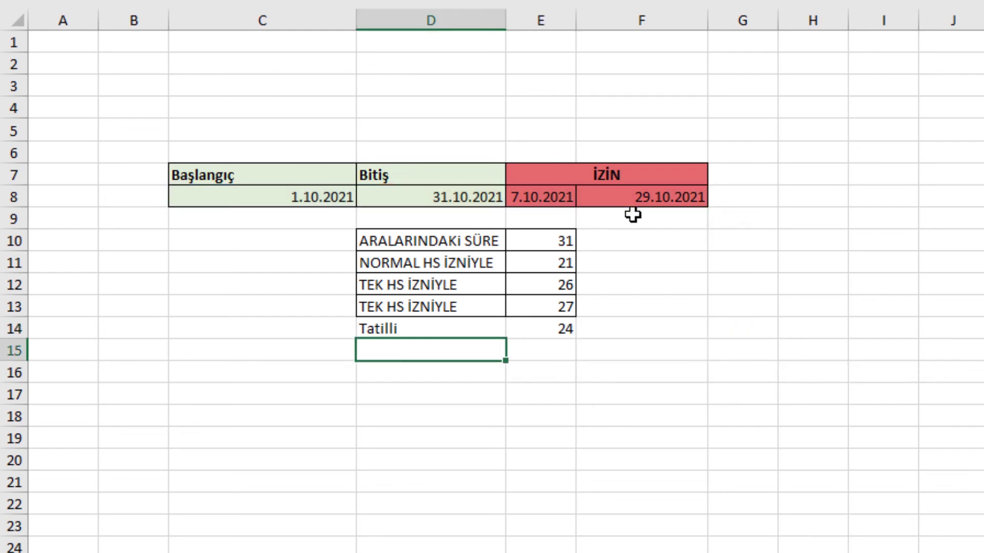
left_click(561, 322)
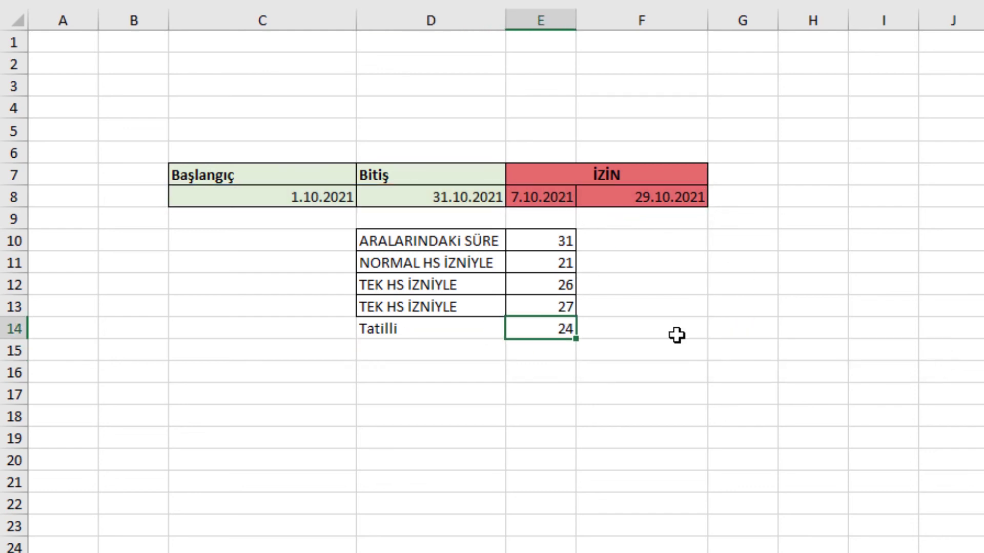
left_click(392, 287)
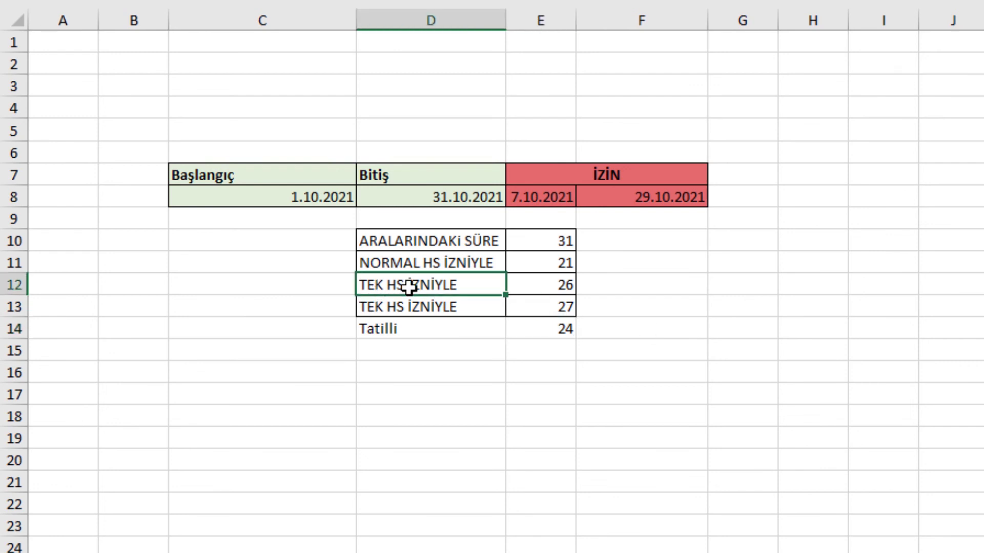
left_click(549, 285)
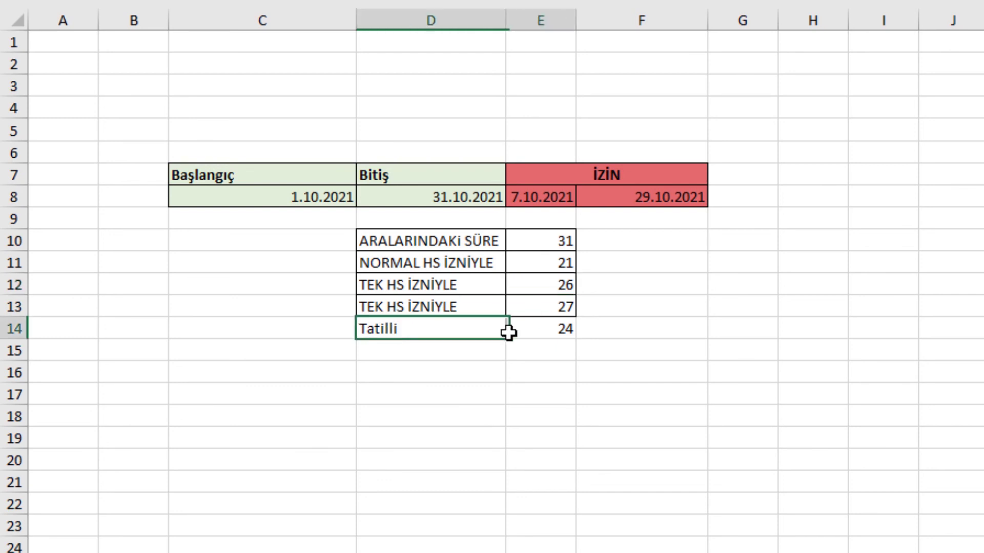
left_click_drag(394, 328, 515, 333)
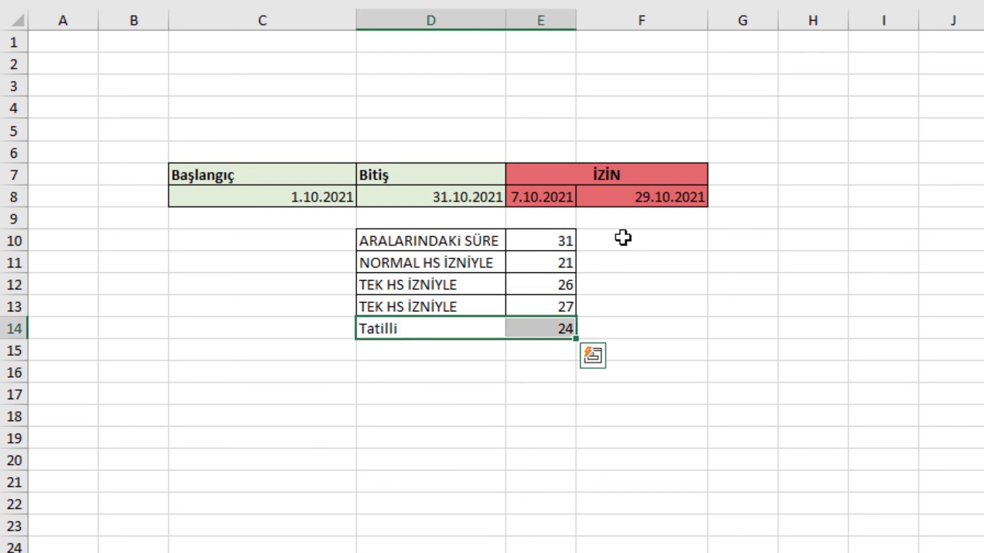
left_click(553, 200)
left_click(661, 201)
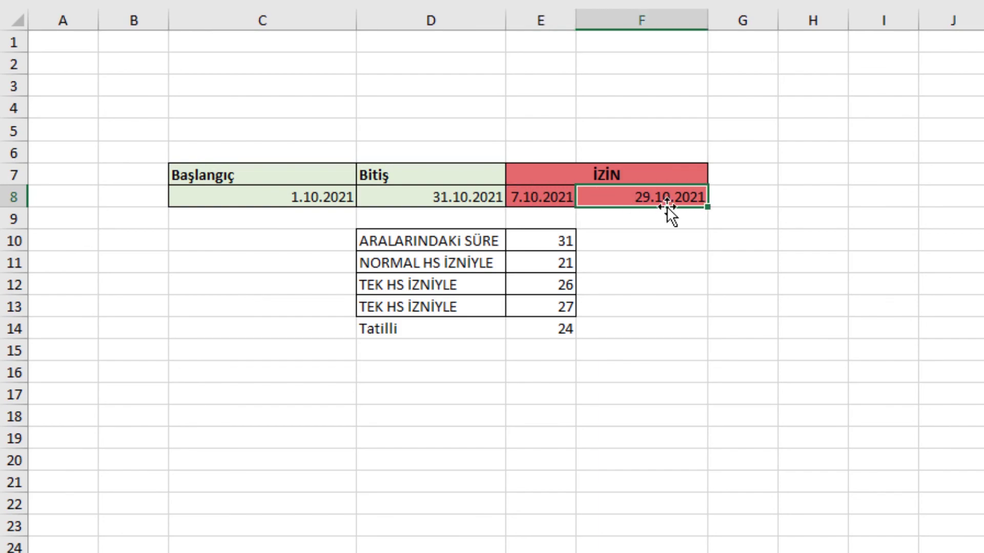